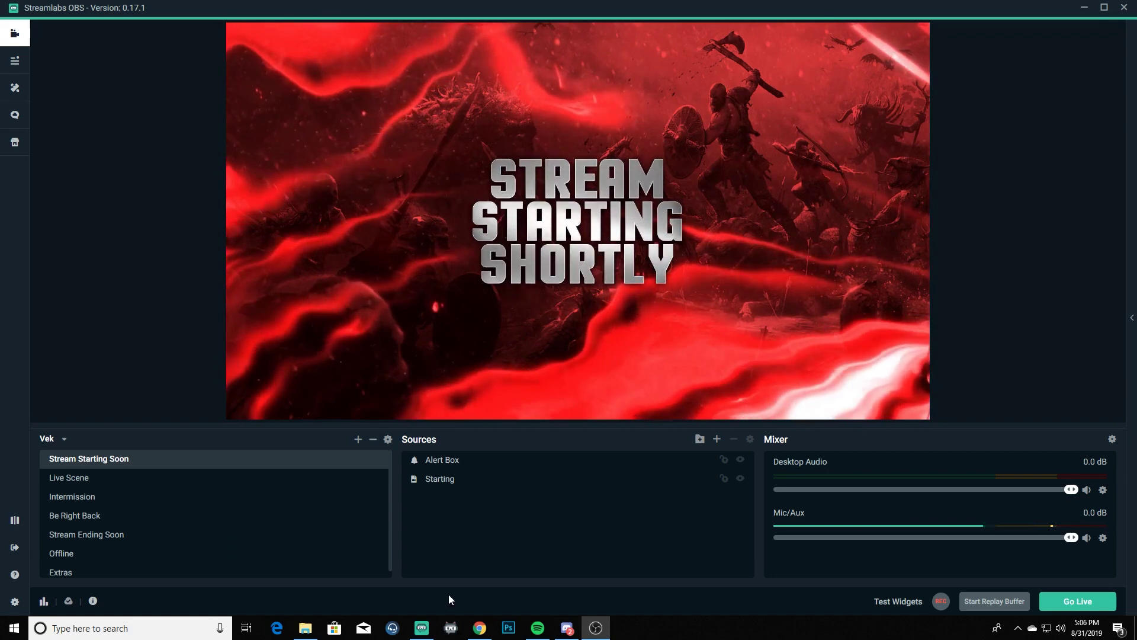
- Bring Chrome forward, open YouTube Studio (beta) from the avatar menu, and reveal Other features
click(480, 631)
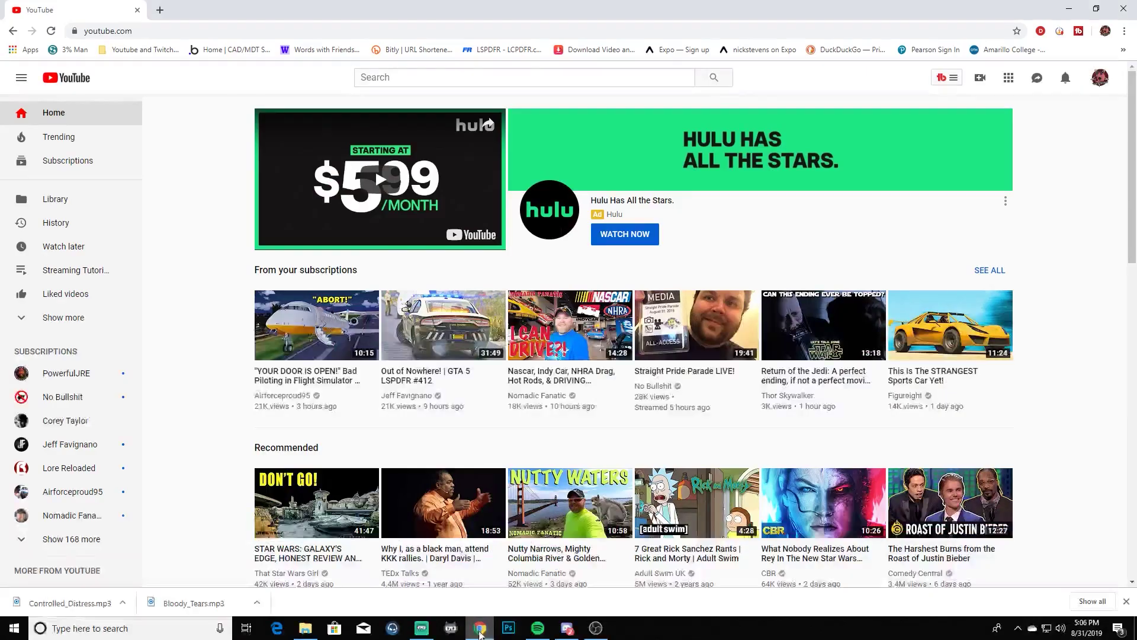
mouse_move(374, 363)
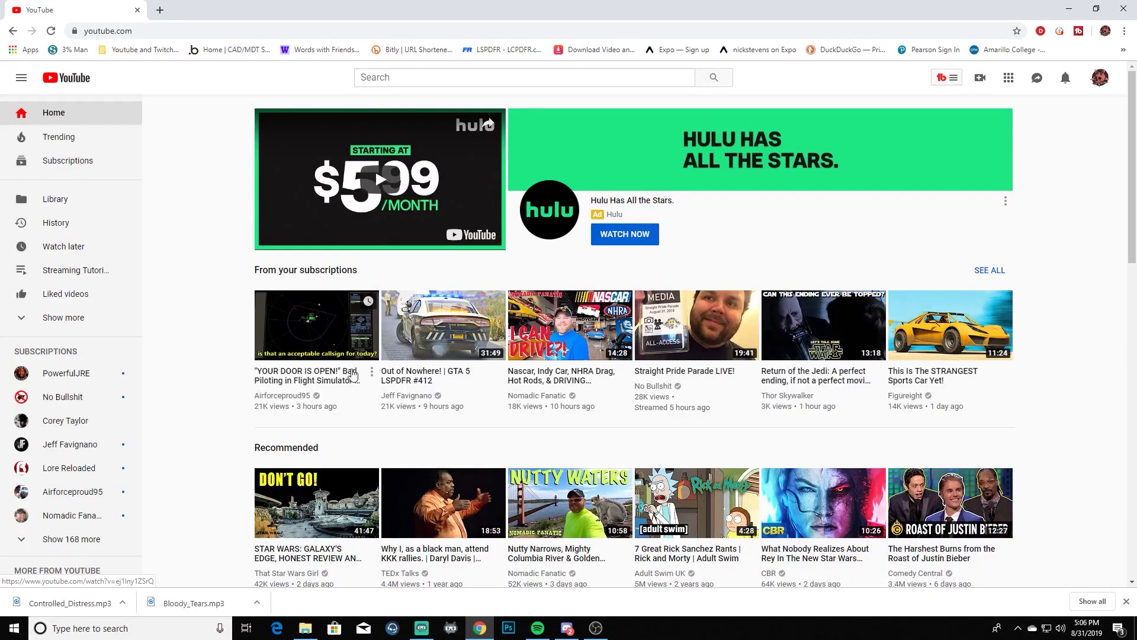
click(1099, 80)
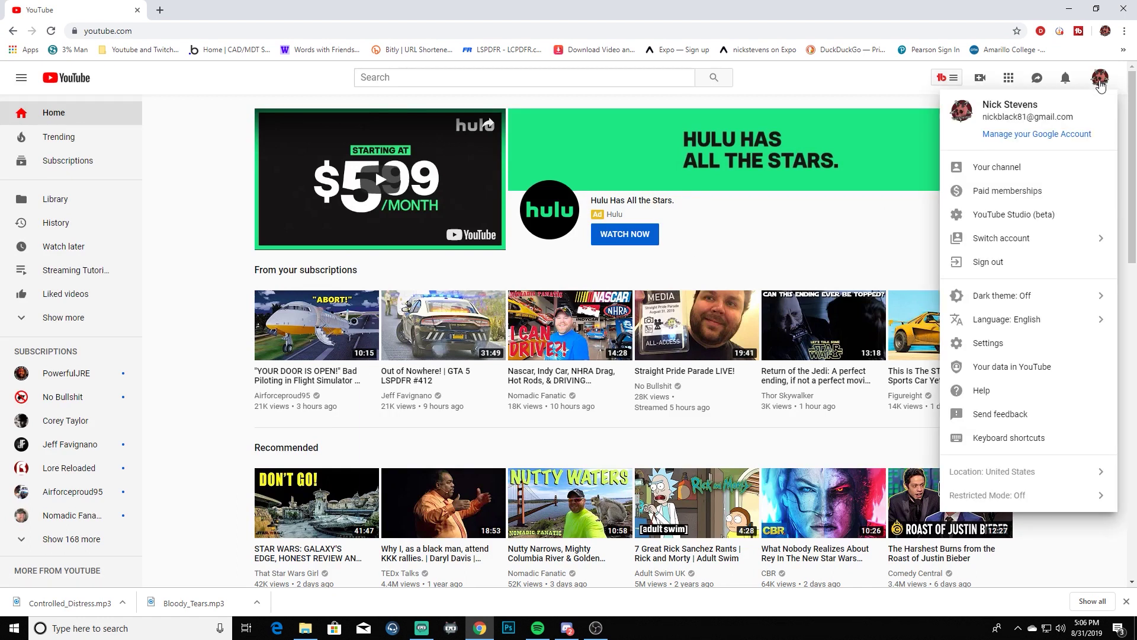
click(1007, 216)
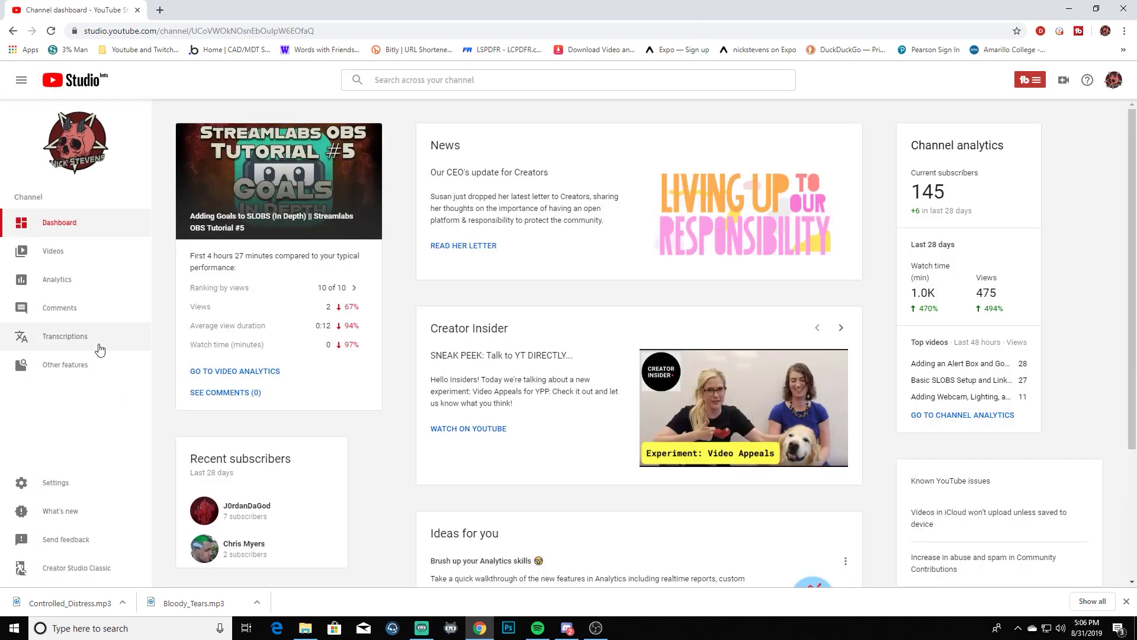
mouse_move(62, 372)
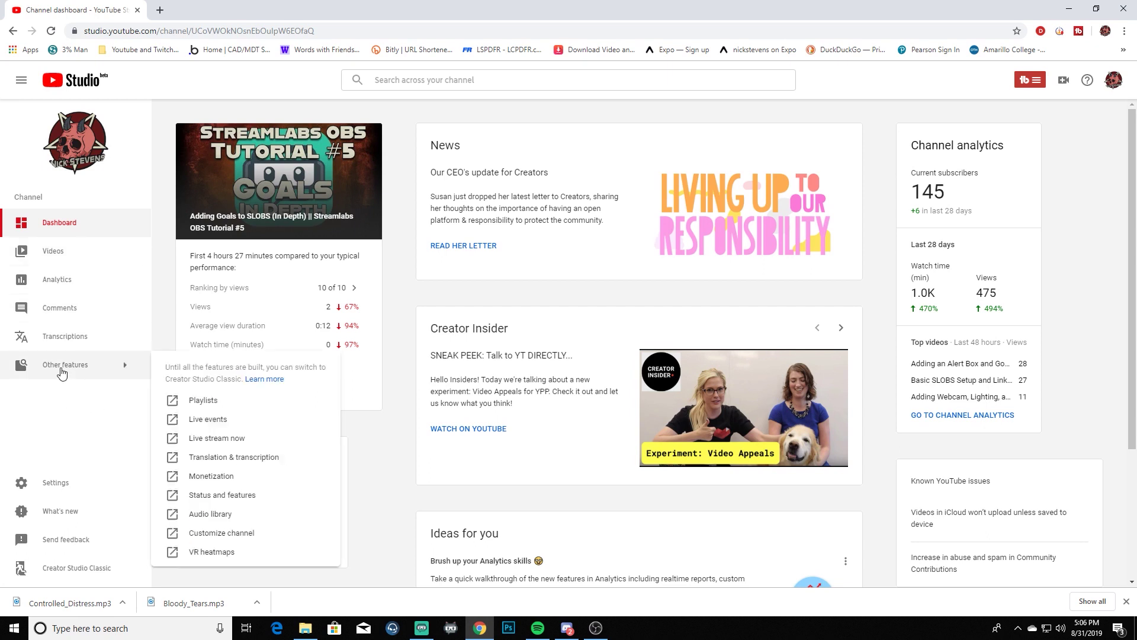
- Open the Audio Library and filter tracks to Angry mood and duration over 5:00
click(208, 515)
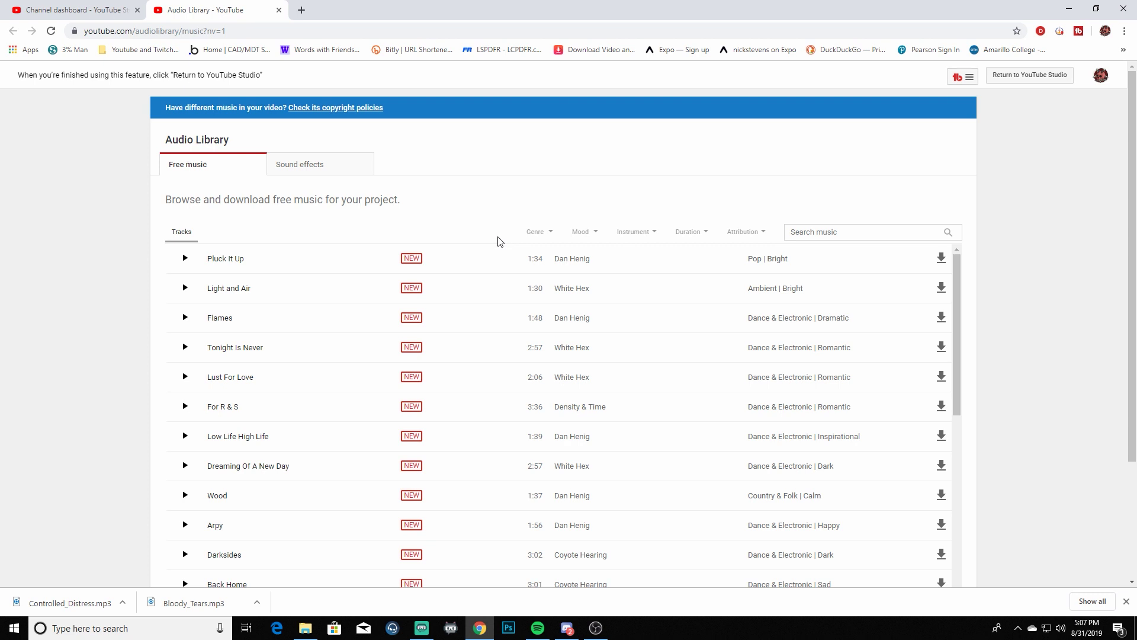
click(535, 232)
click(582, 234)
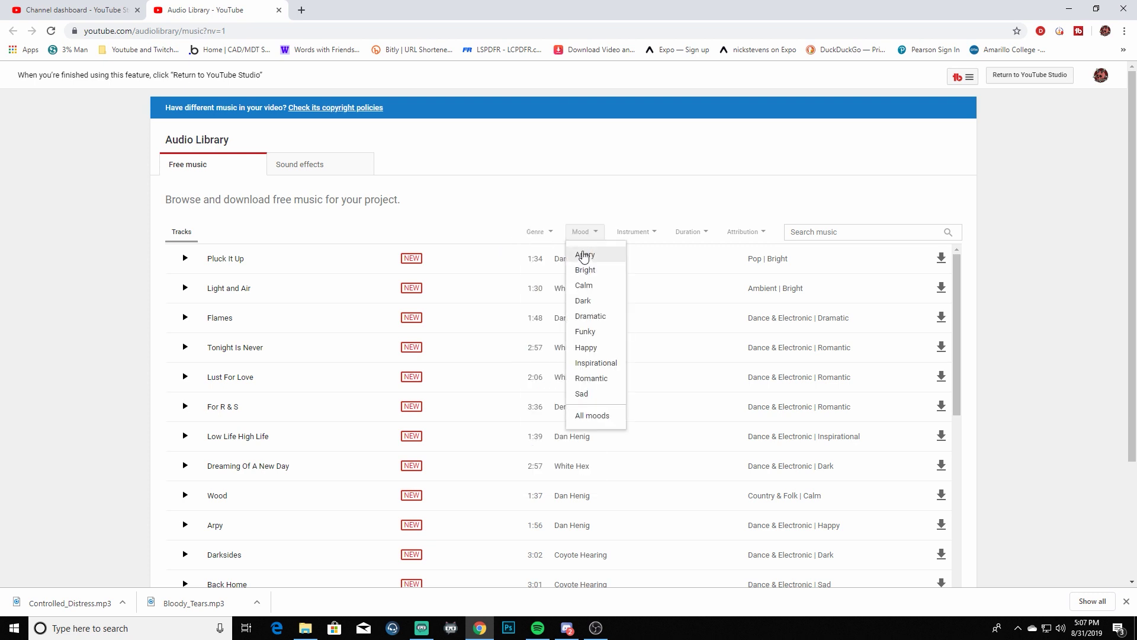
click(583, 255)
click(686, 235)
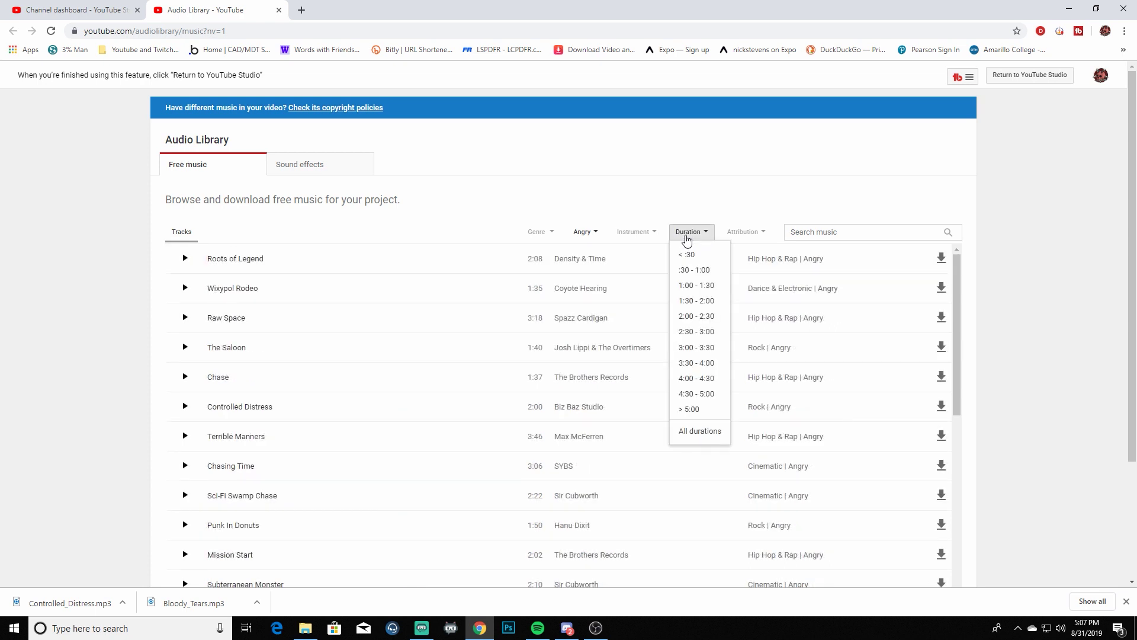
click(688, 414)
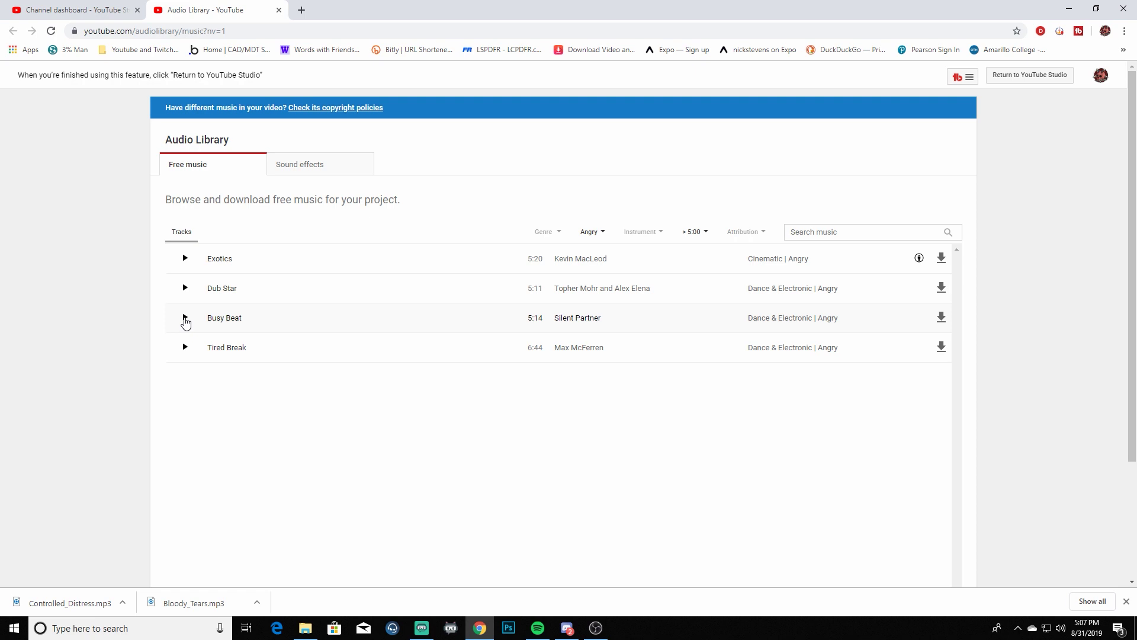
- Preview the Busy Beat track, then download it as Busy_Beat.mp3
click(184, 319)
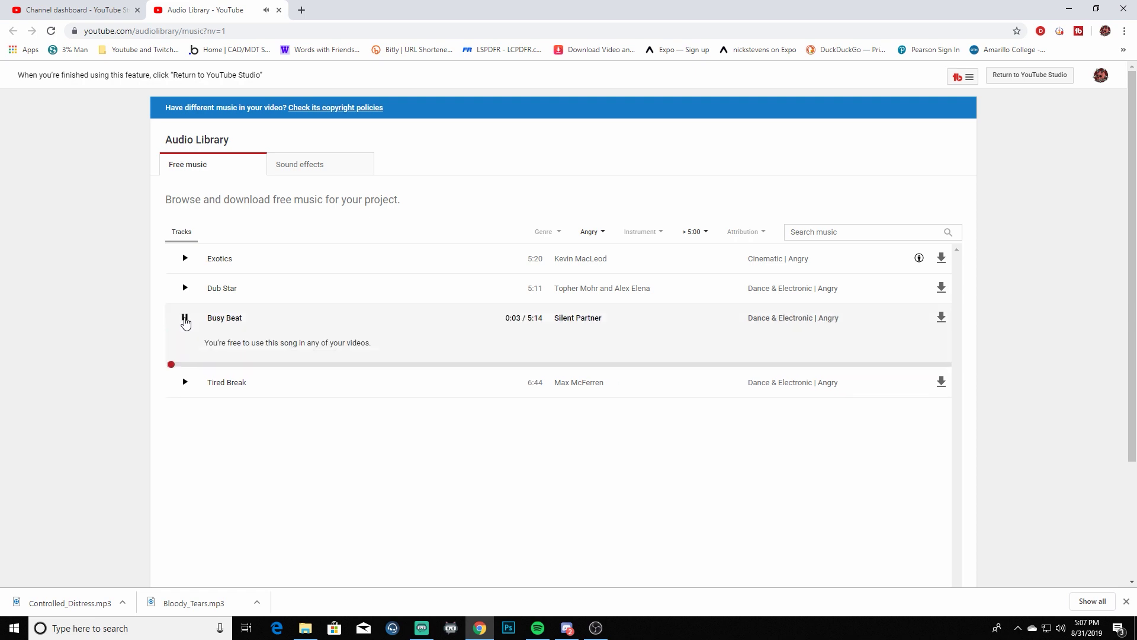
click(184, 321)
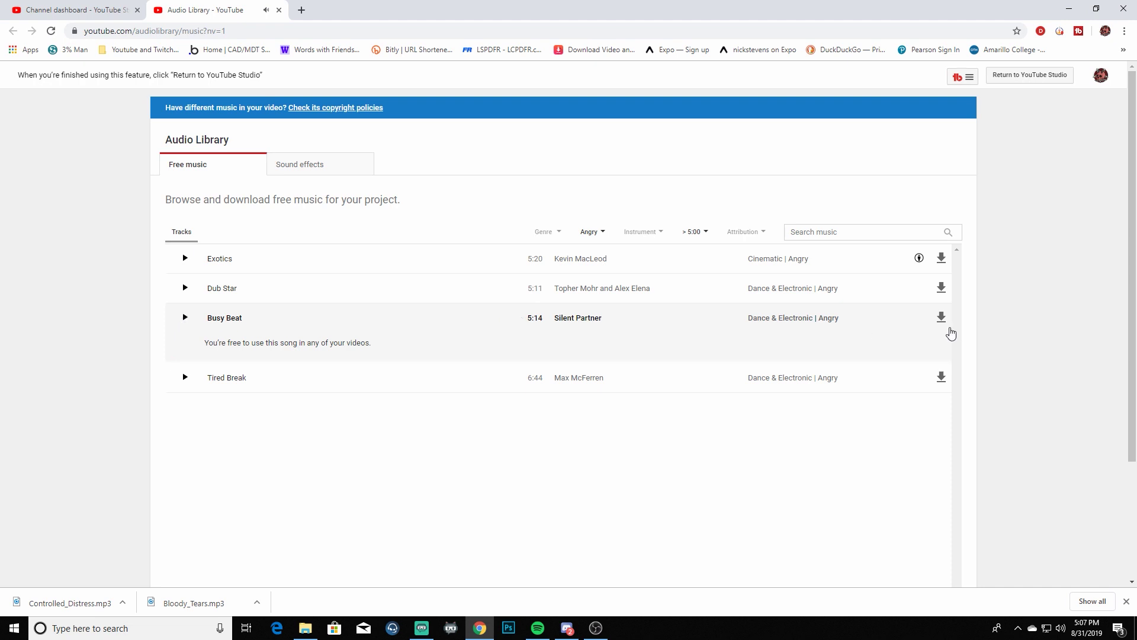
click(941, 320)
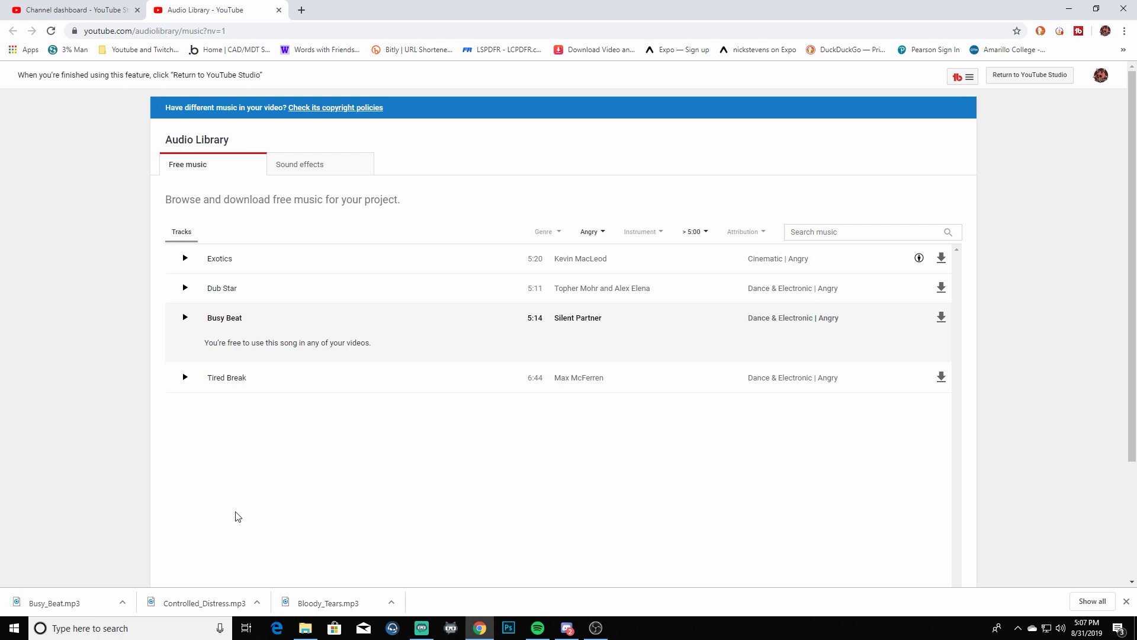
click(123, 605)
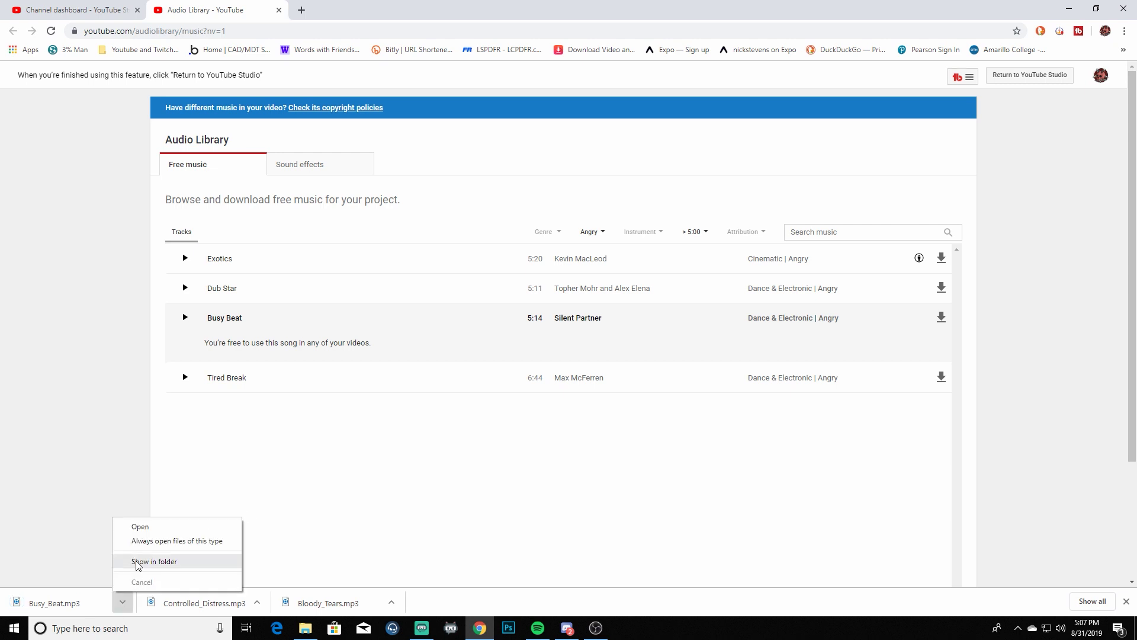
- Copy Busy_Beat from the Downloads folder and paste it into the Twitch Music folder
click(137, 563)
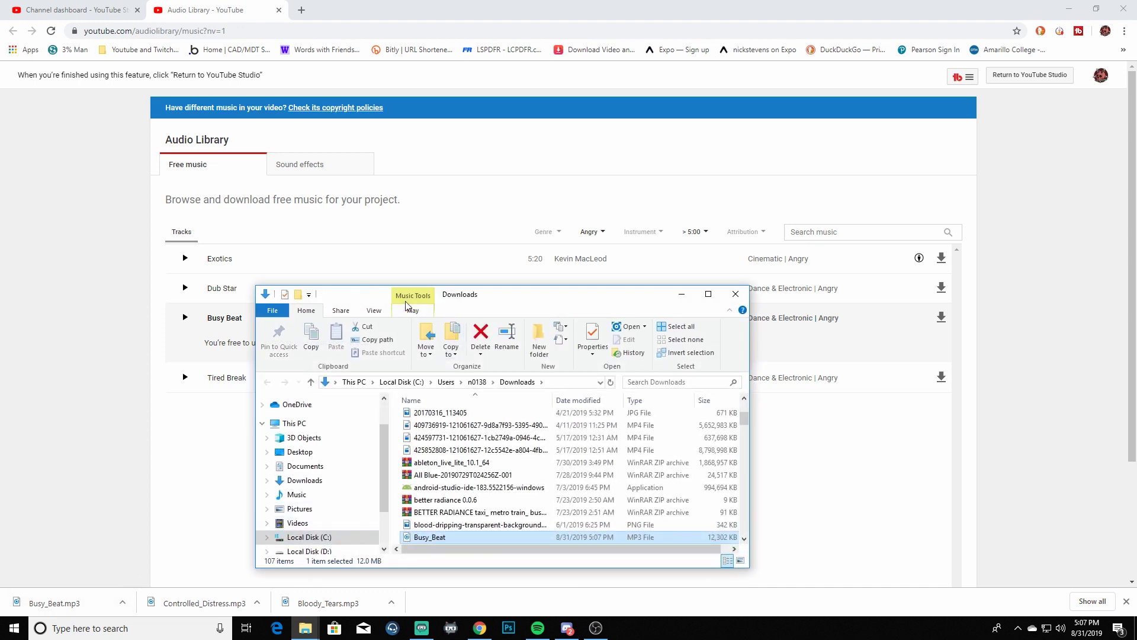
right_click(438, 537)
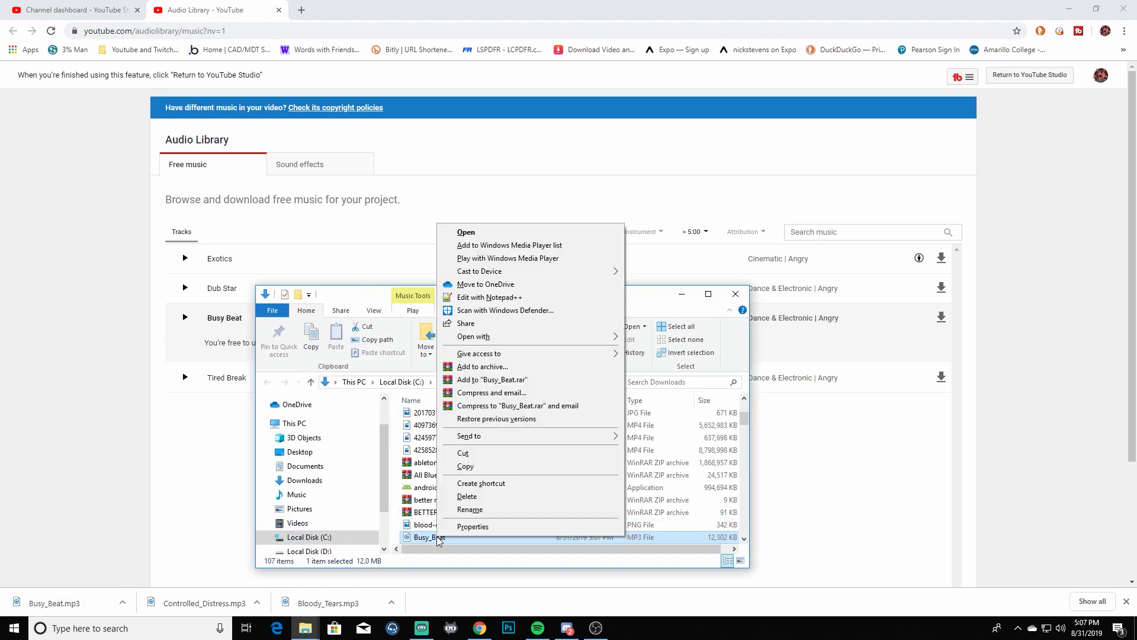
click(475, 467)
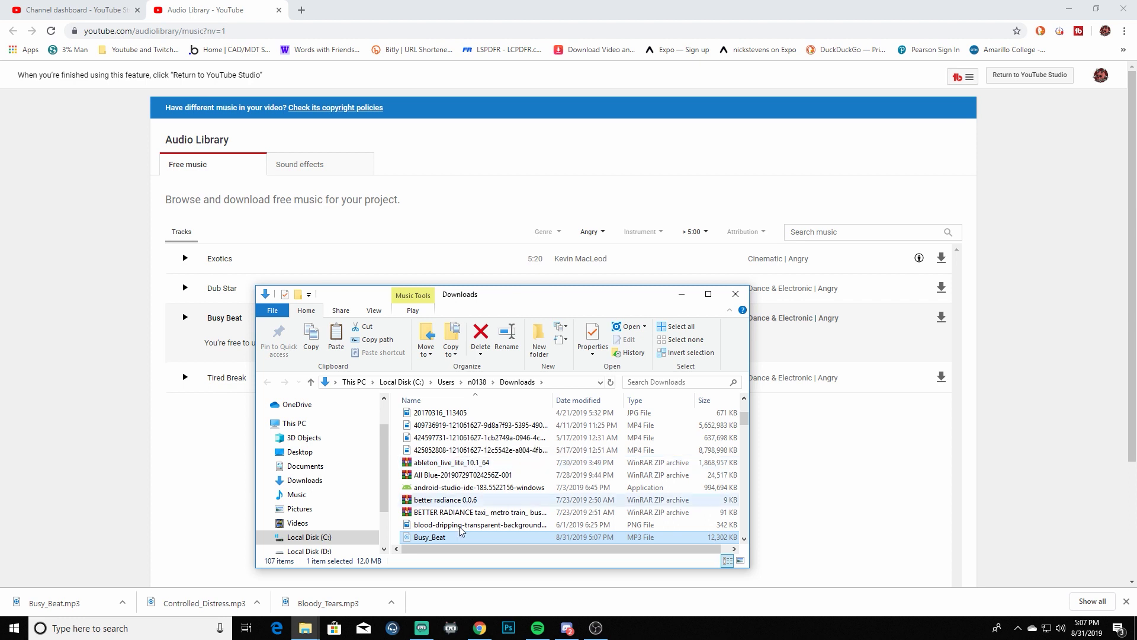
click(305, 627)
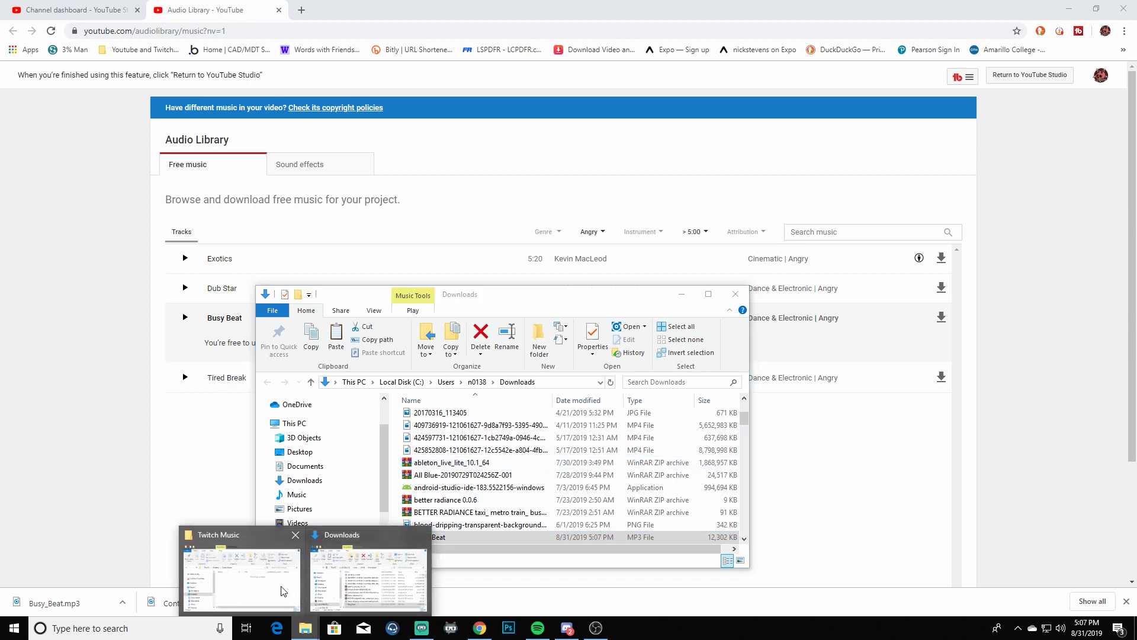
click(264, 593)
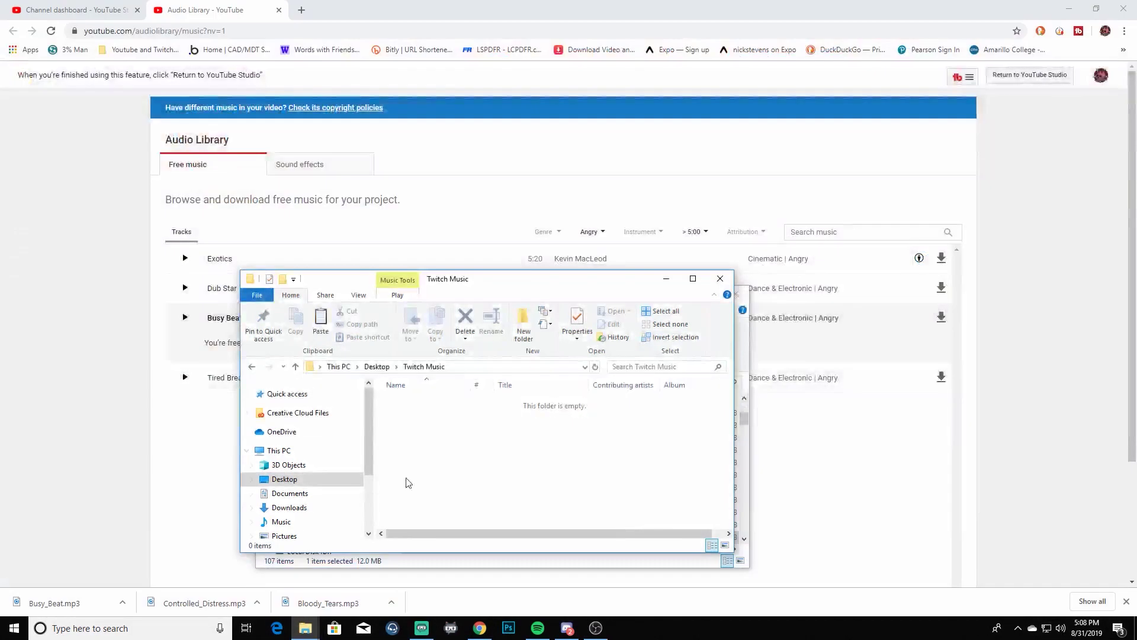
right_click(429, 437)
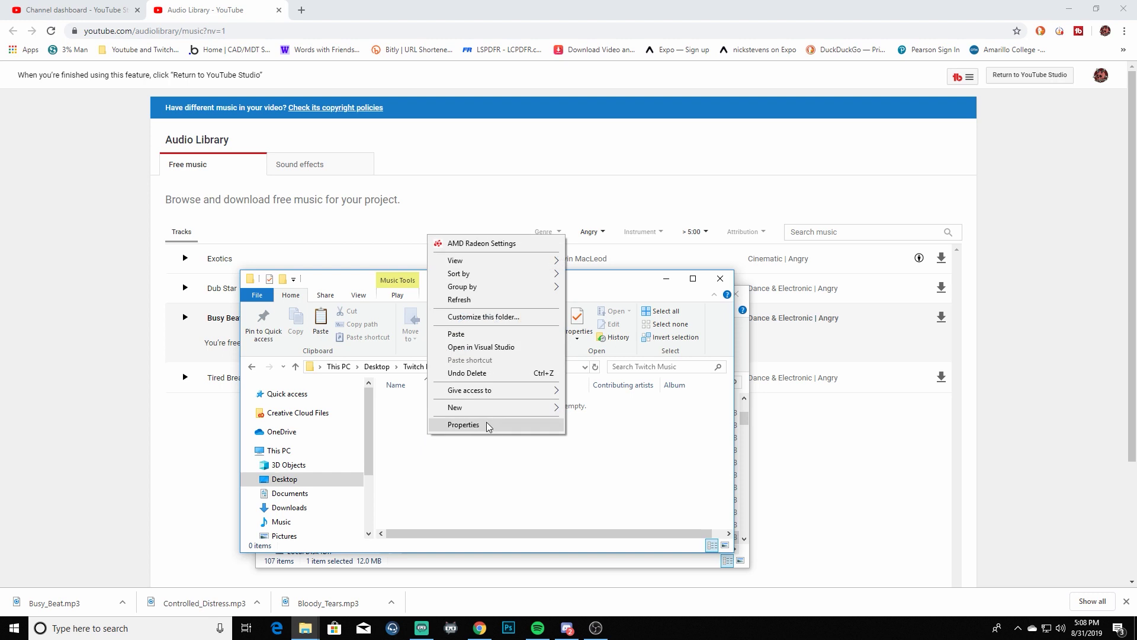
click(457, 334)
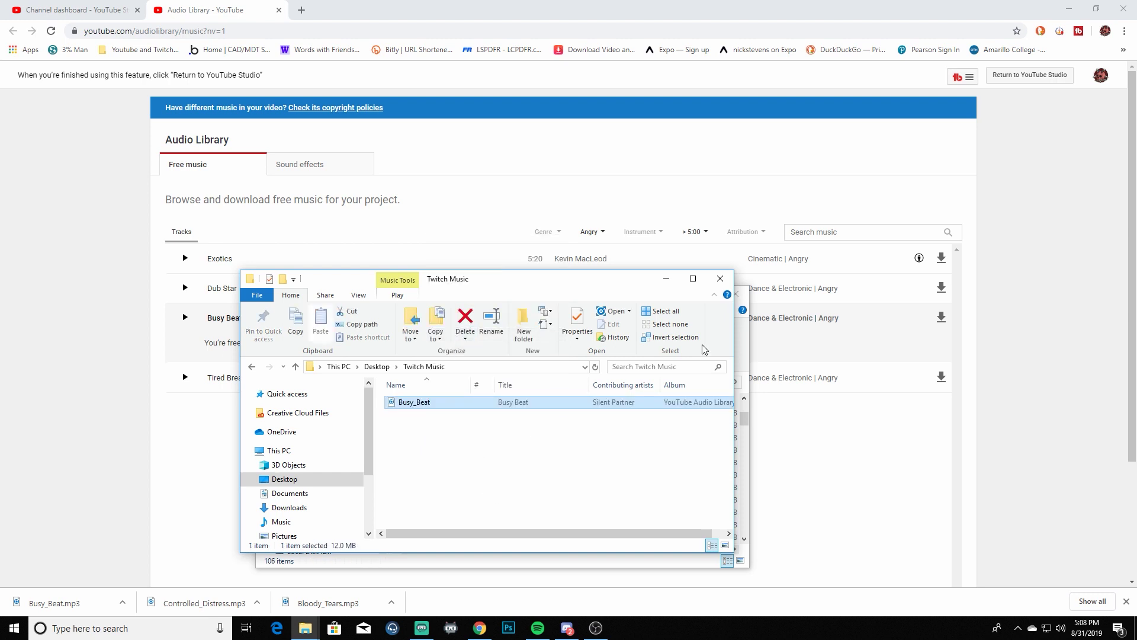
- Close both File Explorer windows and minimize Chrome to return to Streamlabs OBS
click(719, 279)
click(737, 294)
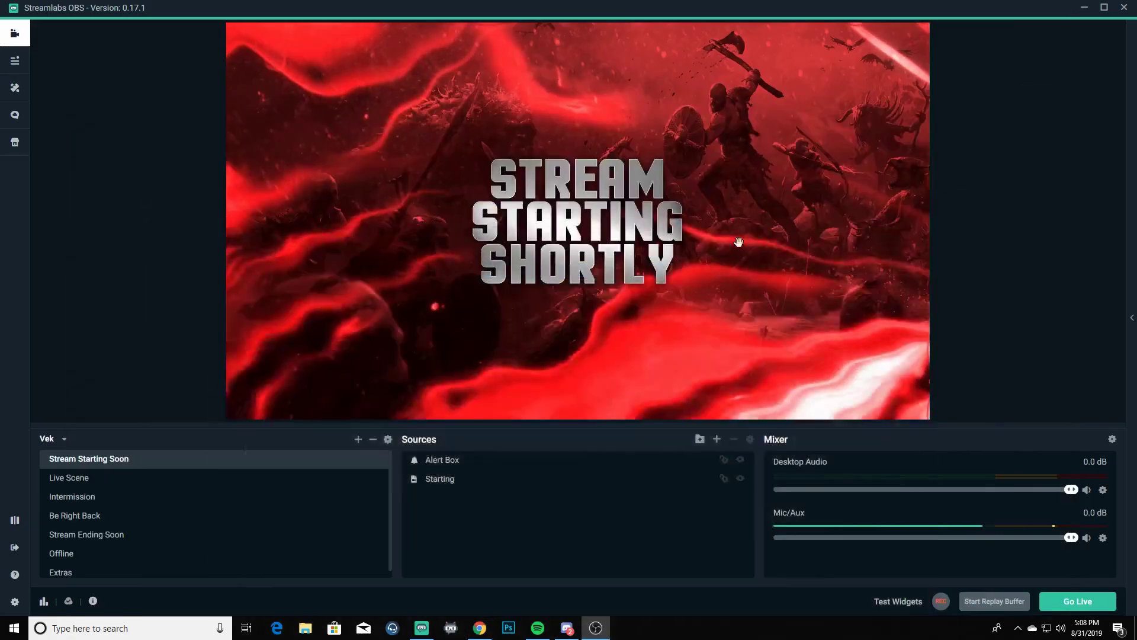
click(1070, 8)
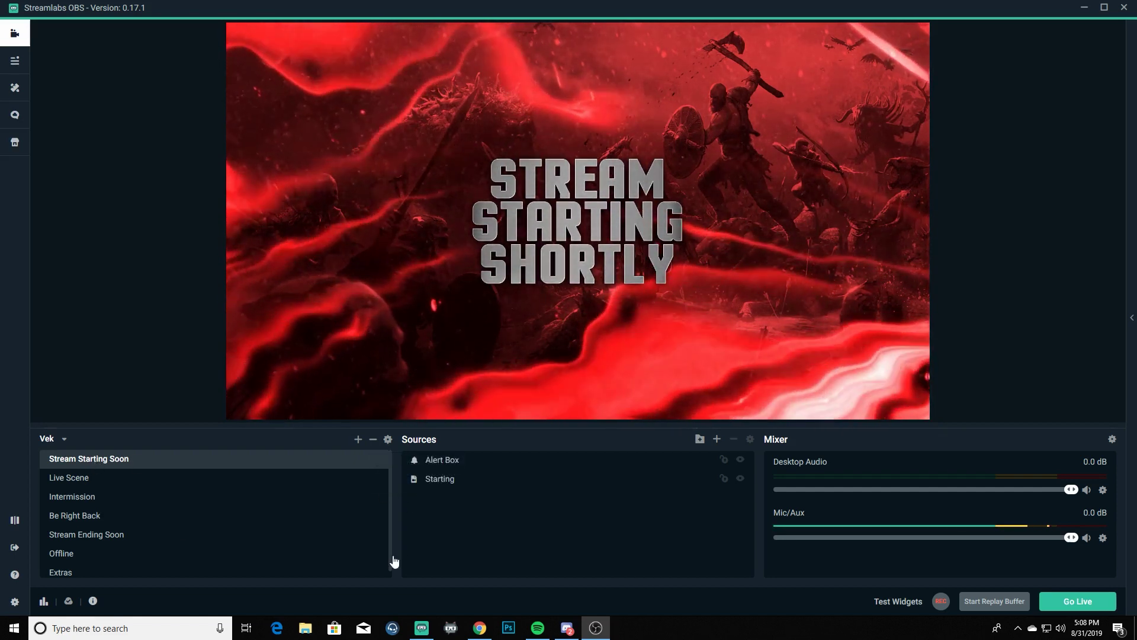
- Add a new Media Source named 'Music' to the Stream Starting Soon scene
click(717, 439)
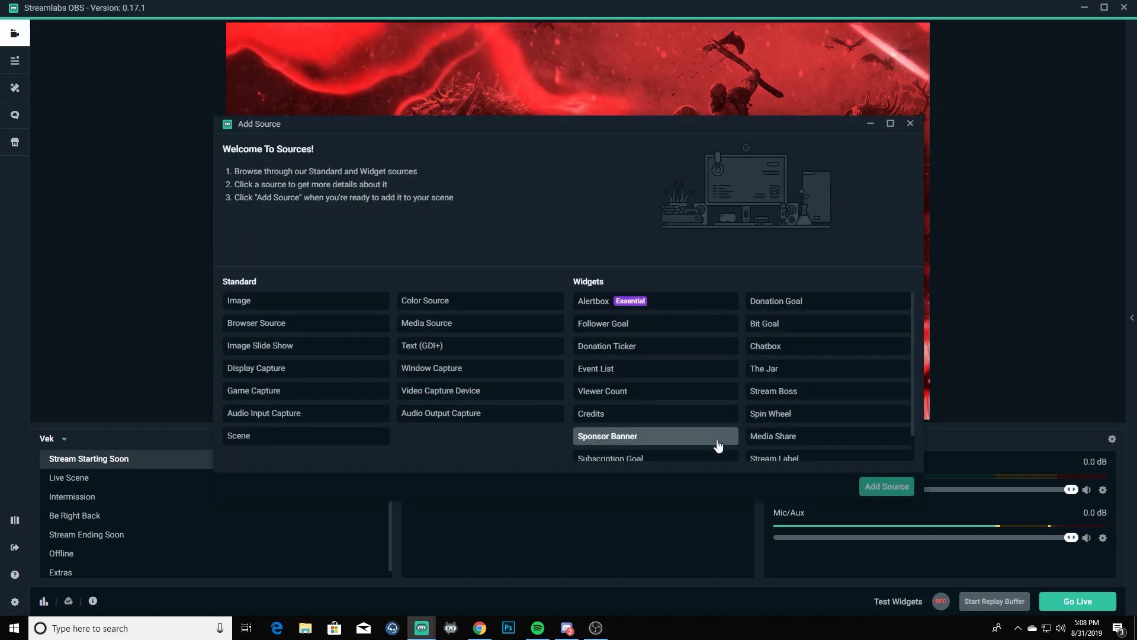
double_click(424, 326)
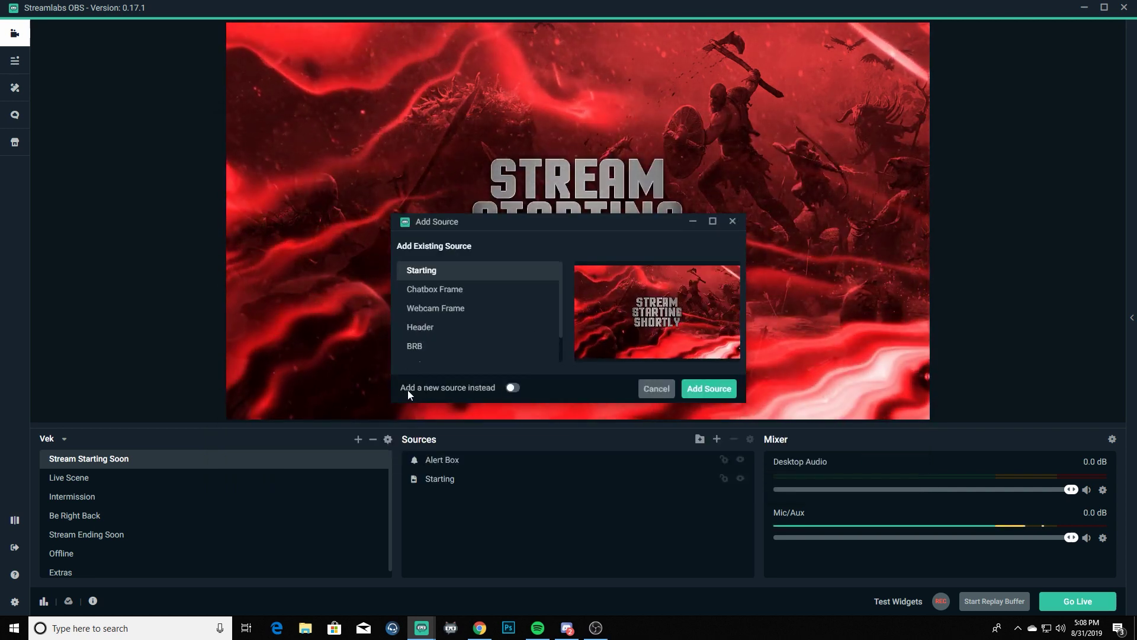
click(510, 389)
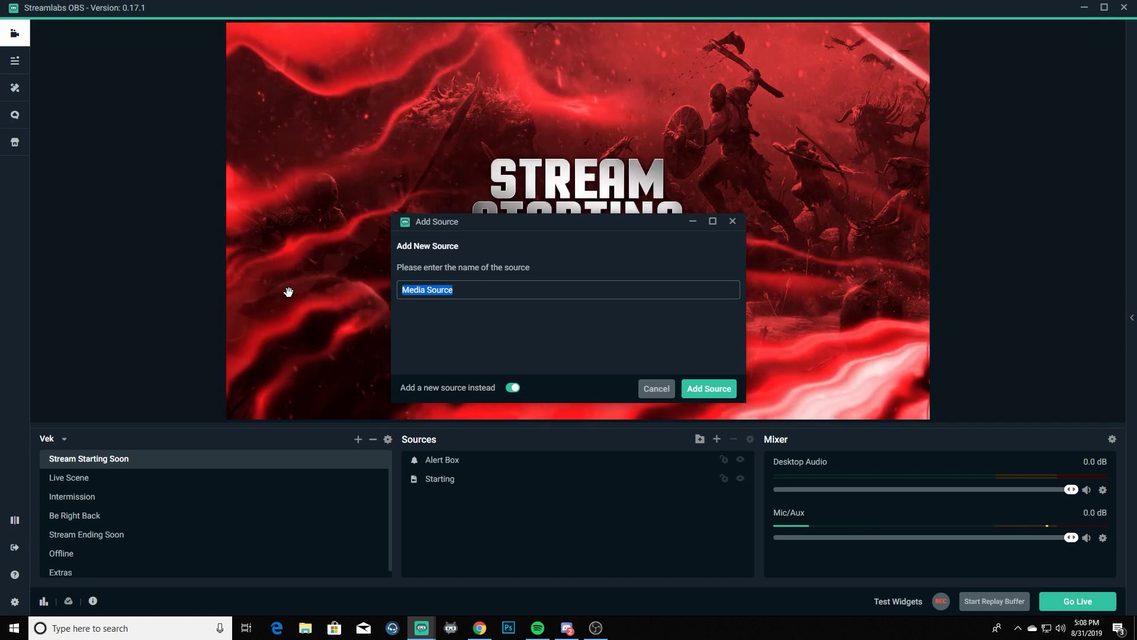
text(Music)
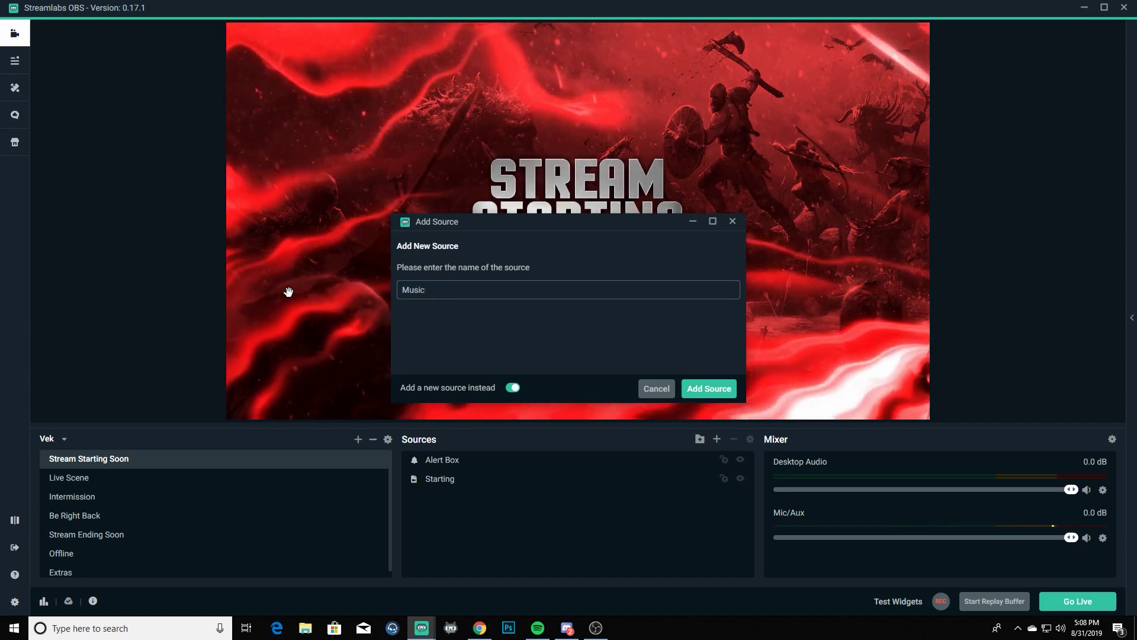
- Confirm the Music source and set its local file to Desktop > Twitch Music > Busy_Beat
click(709, 389)
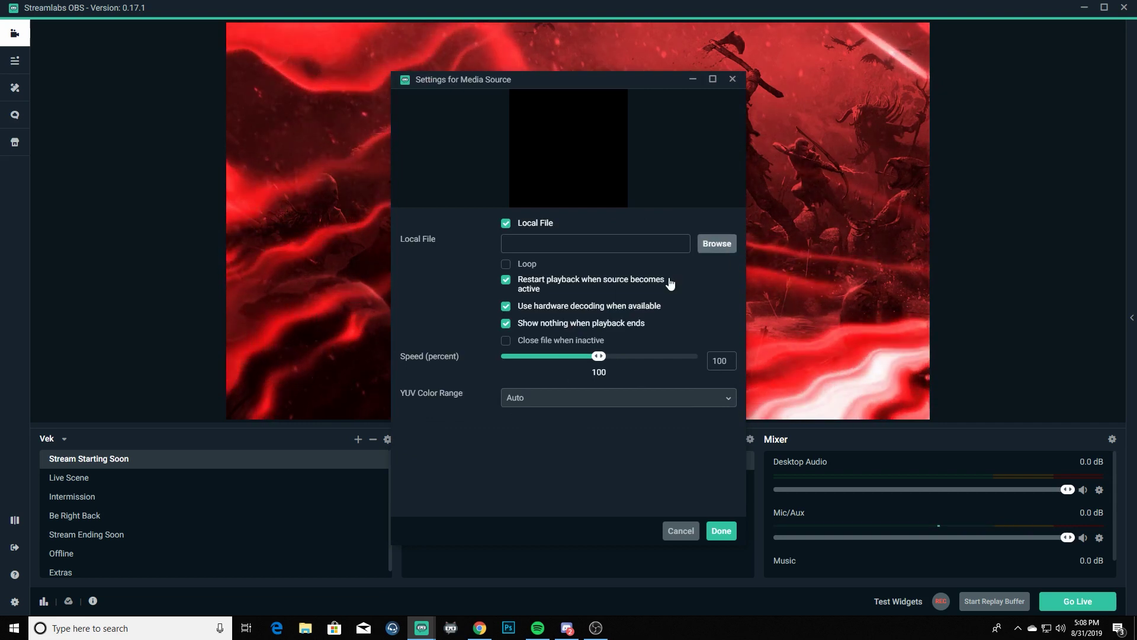
click(717, 244)
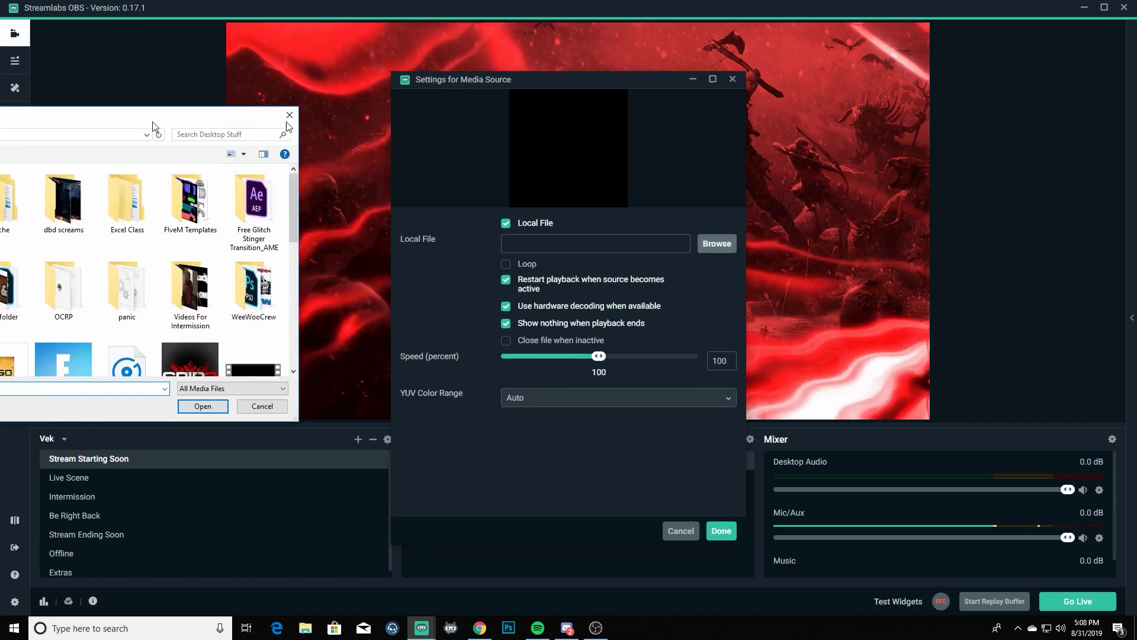
drag(445, 121, 464, 118)
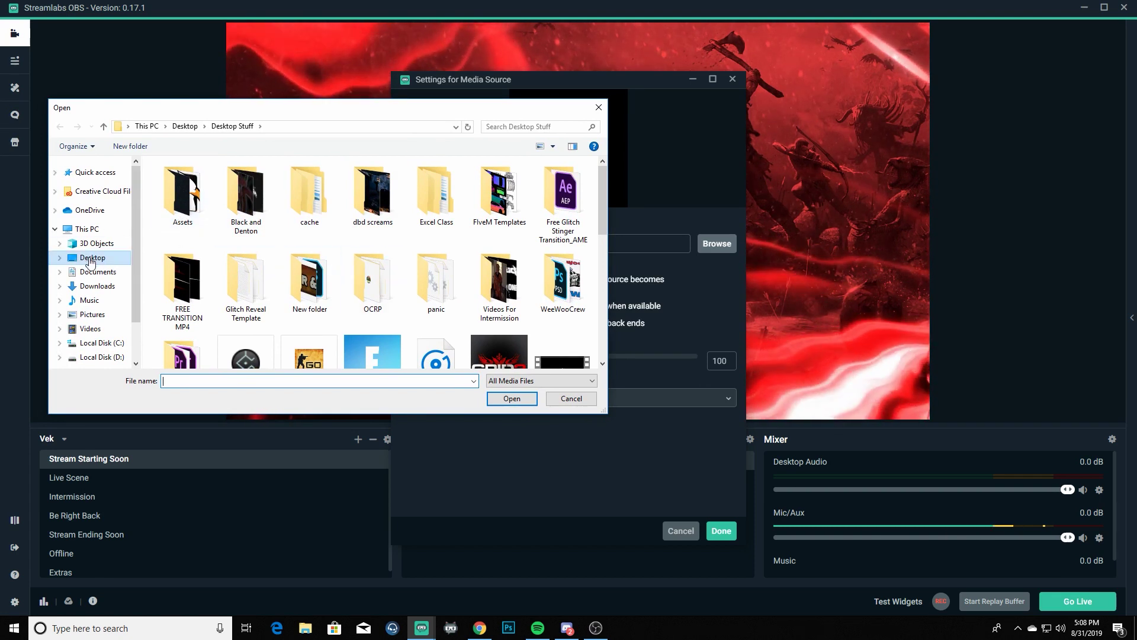
click(90, 258)
double_click(443, 193)
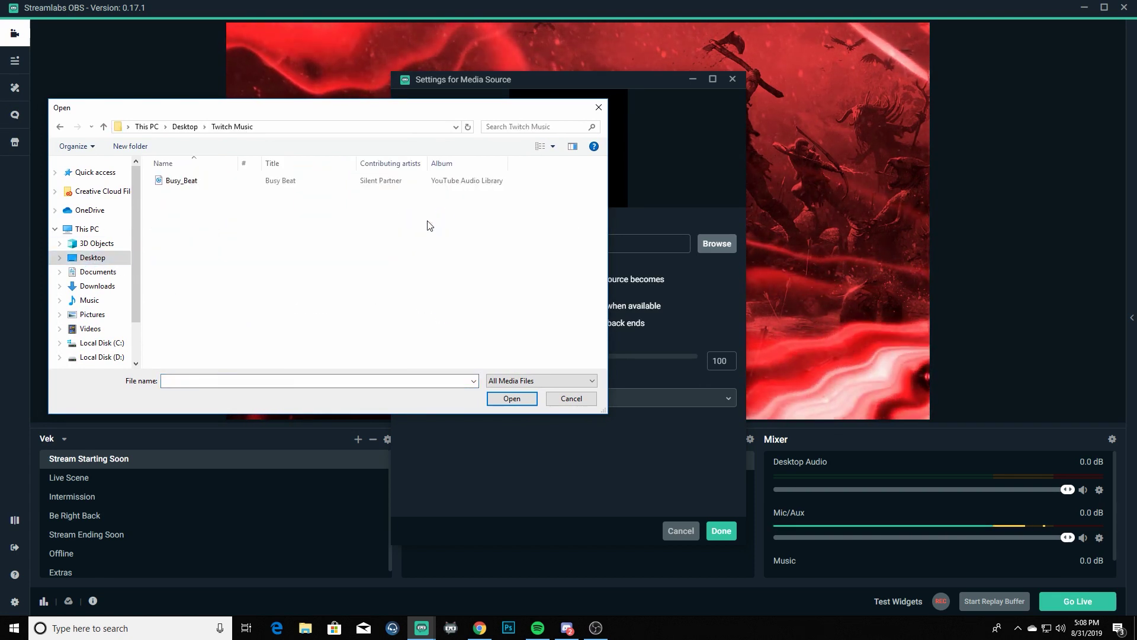
click(173, 181)
click(511, 398)
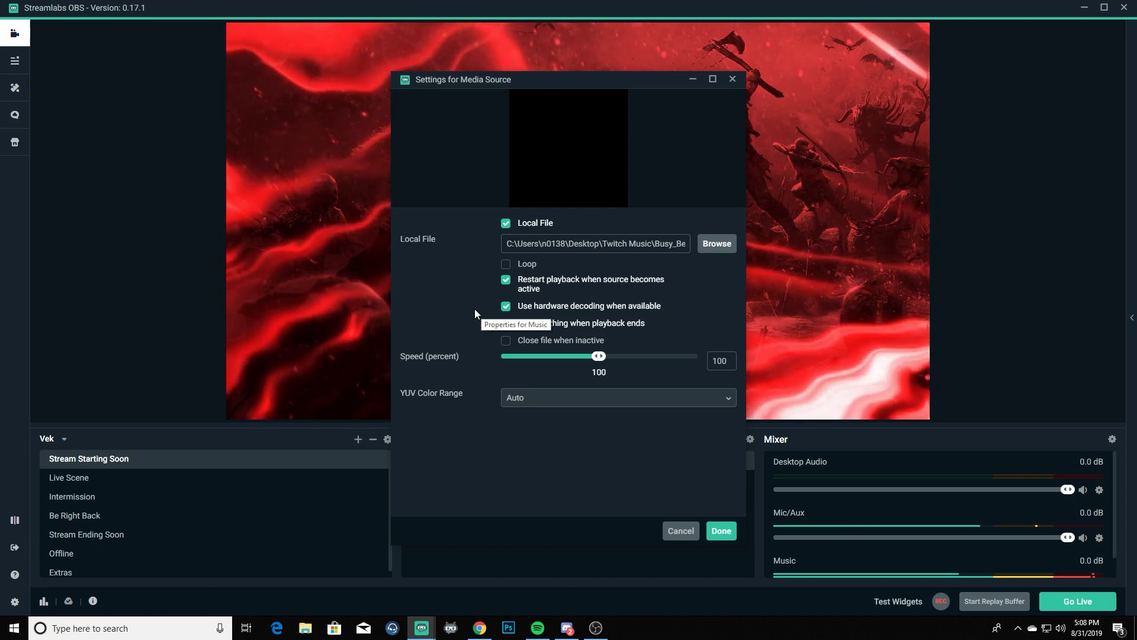
- Turn on Loop in the Music media source settings
click(505, 264)
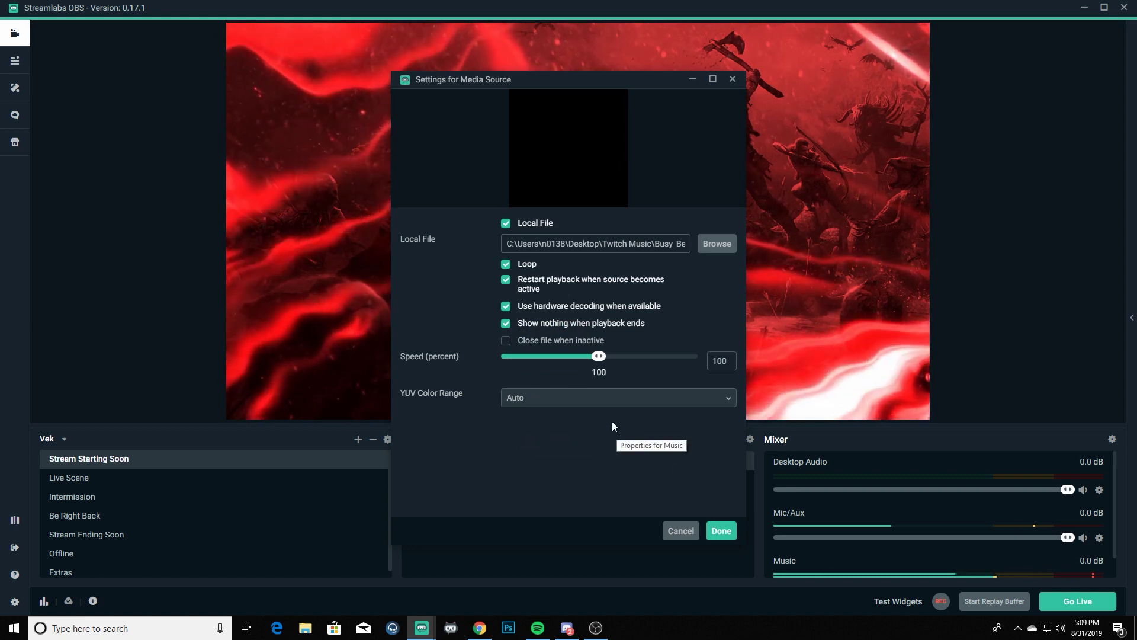
- Save the Music source and drag its mixer fader down to about -17.4 dB
click(721, 531)
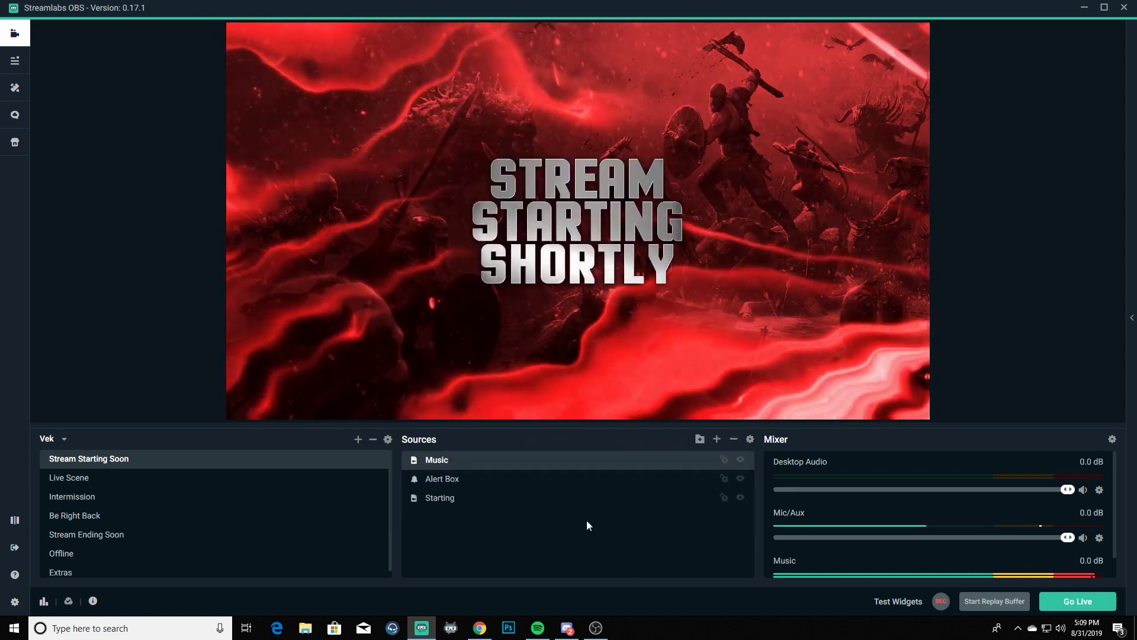
scroll(955, 504, down, 2)
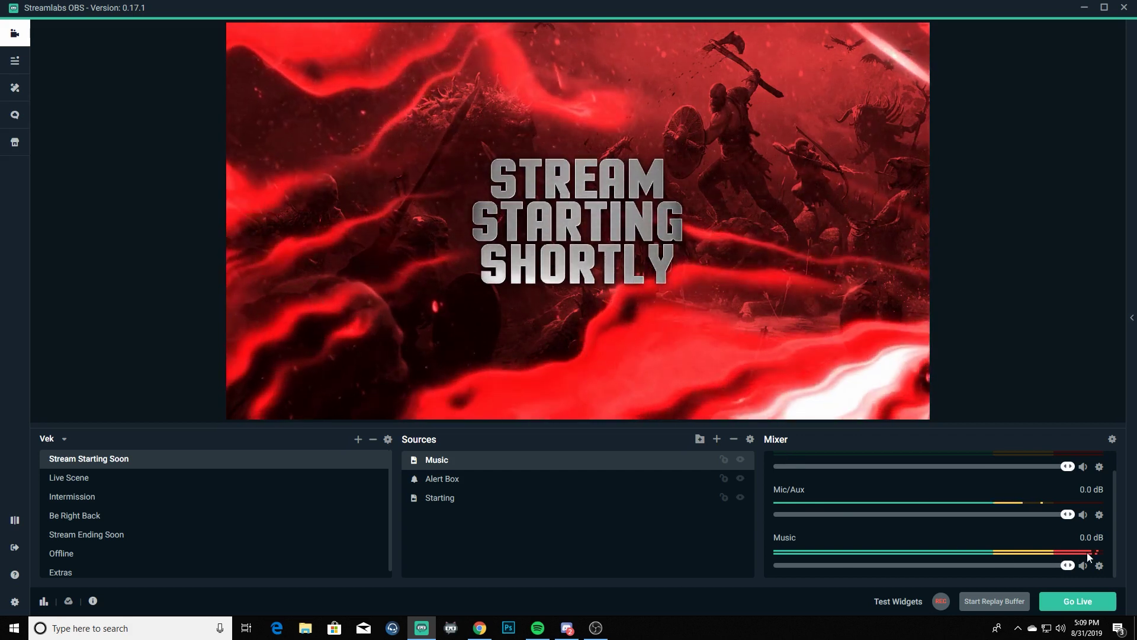
drag(1066, 565, 942, 567)
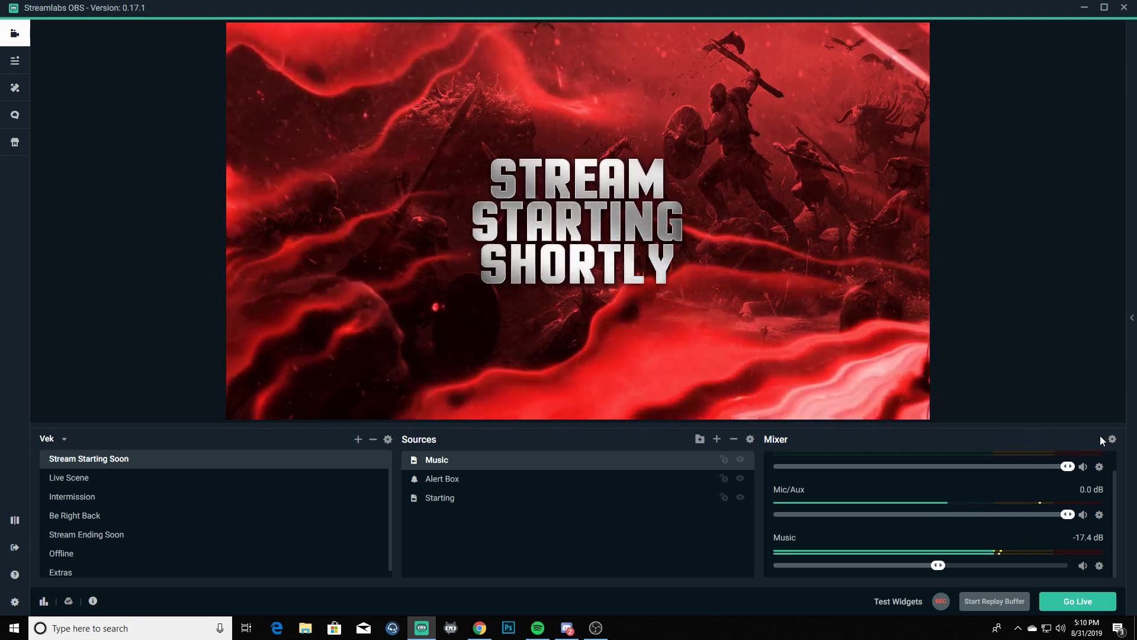
- In Advanced Audio Settings, set Music's Audio Monitoring to Monitor and Output
click(1112, 440)
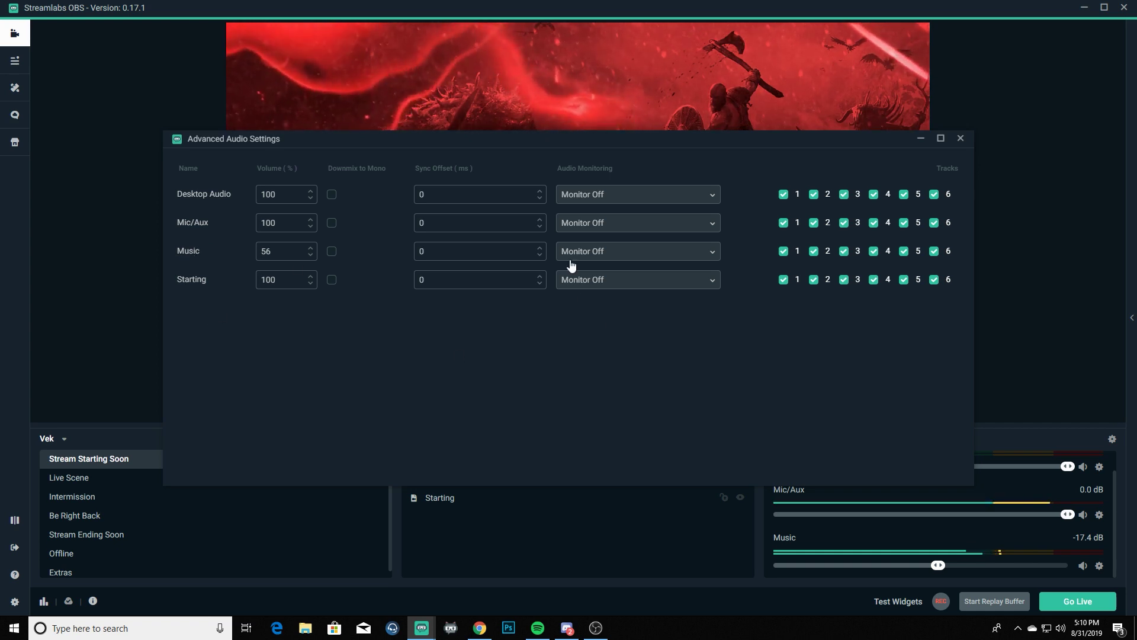
click(712, 252)
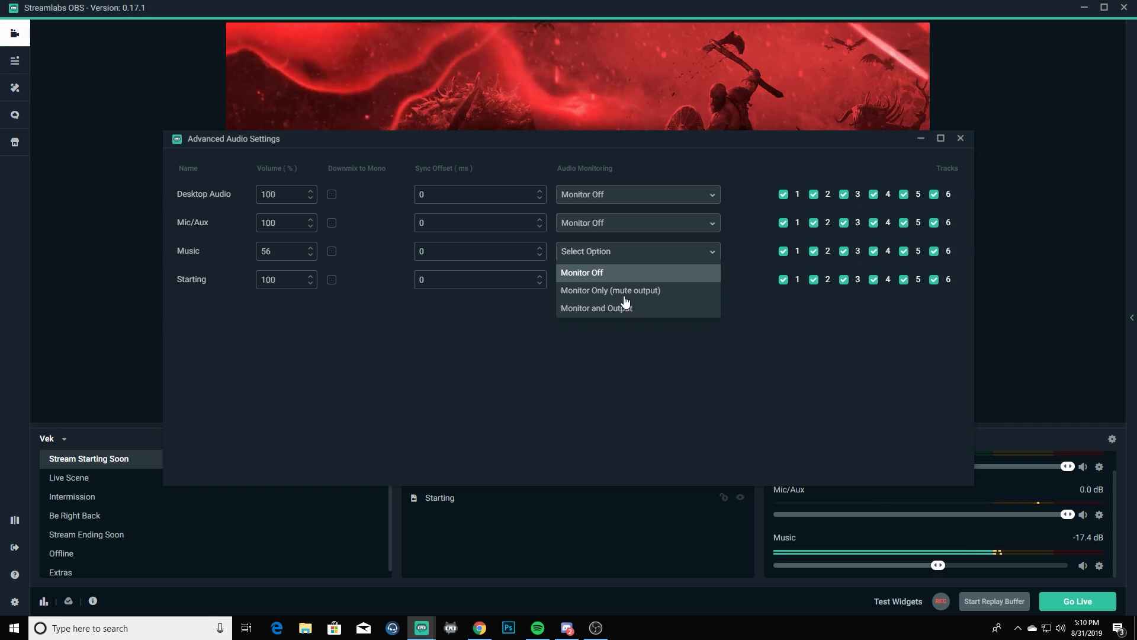
click(586, 309)
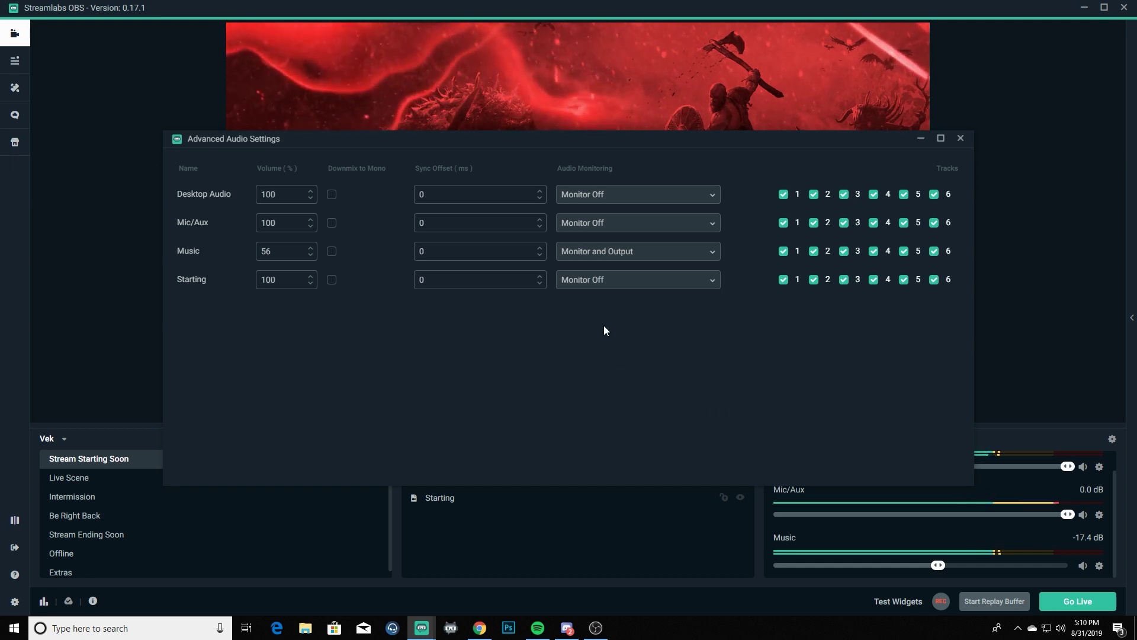
- Drag Music's fader to -22.0 dB and set its Audio Monitoring to Monitor Off
click(960, 139)
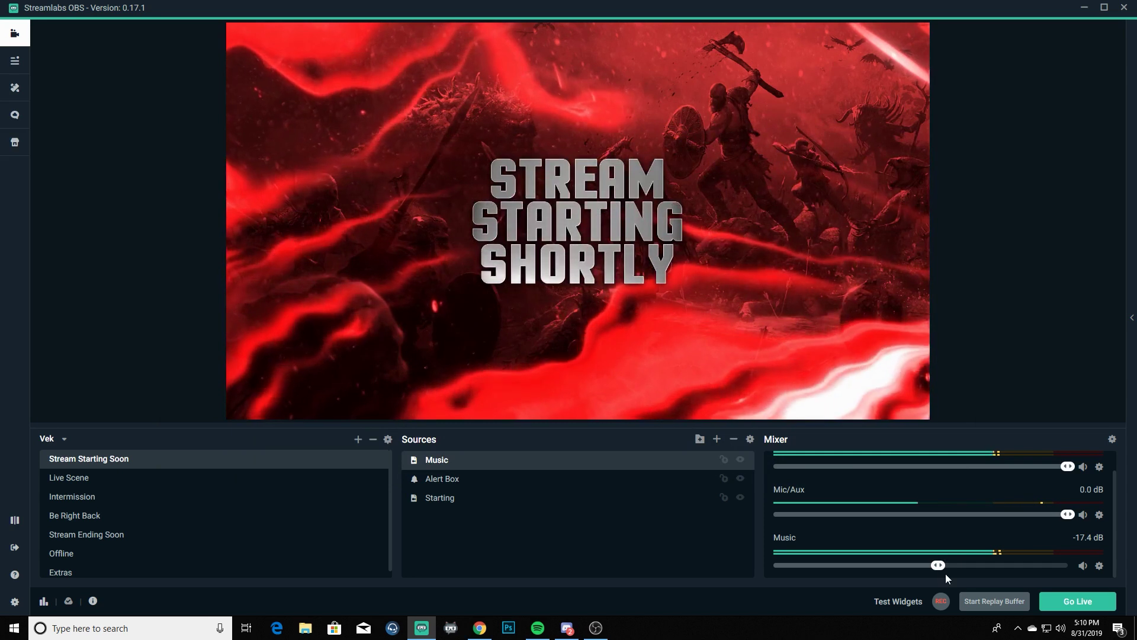
drag(944, 573, 909, 569)
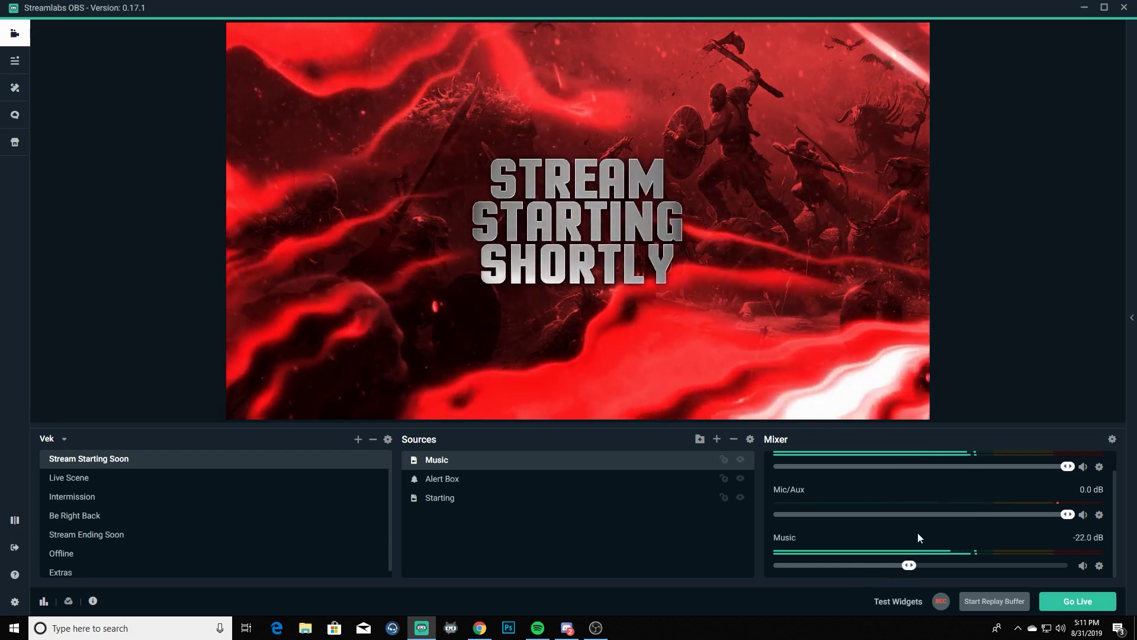
click(1110, 438)
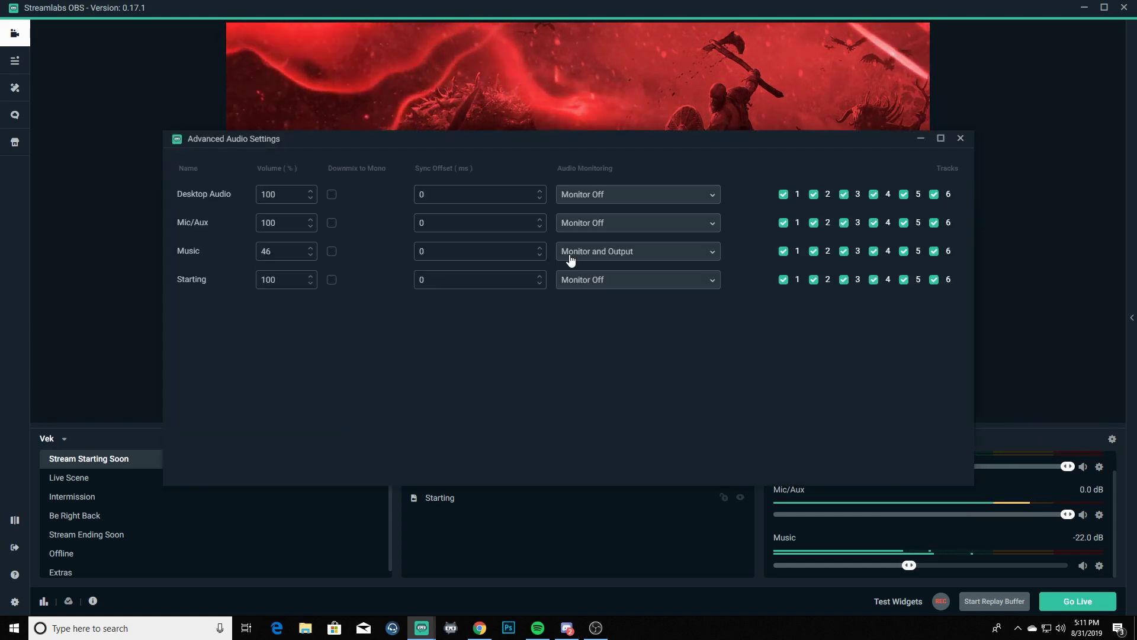
click(572, 254)
click(585, 274)
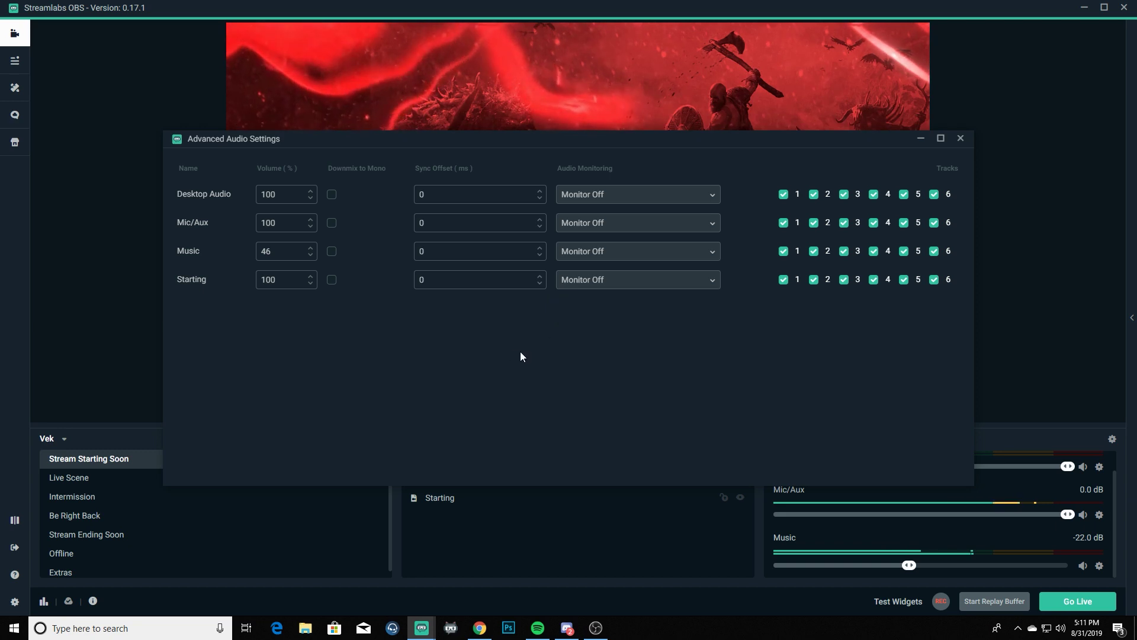
click(960, 138)
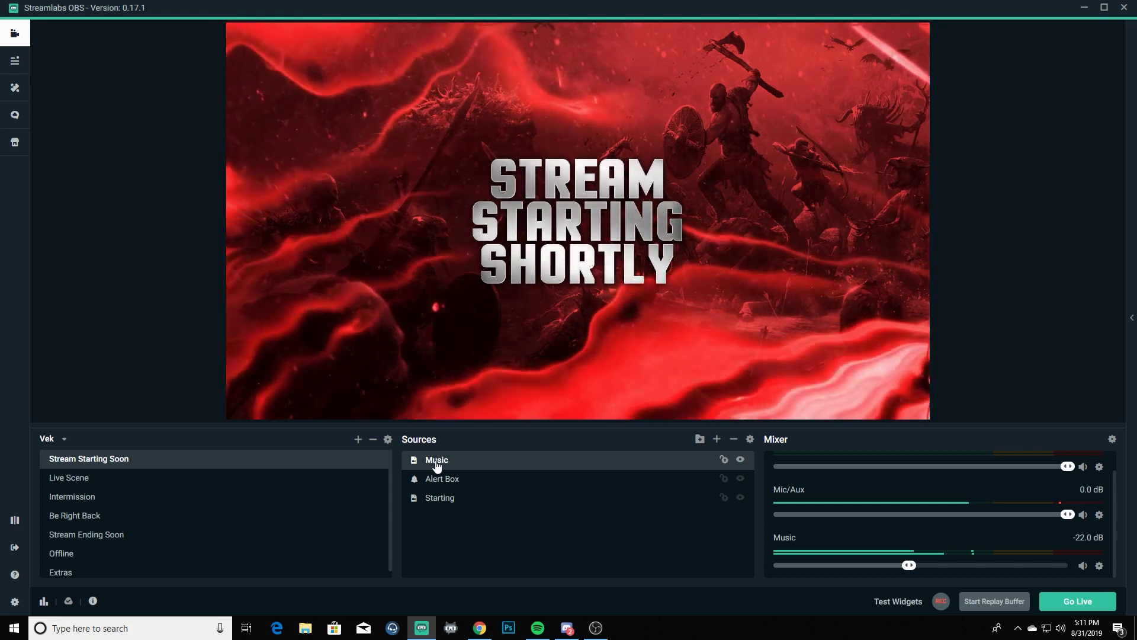
- Copy the Music source and paste it as a reference into Be Right Back's sources
right_click(436, 462)
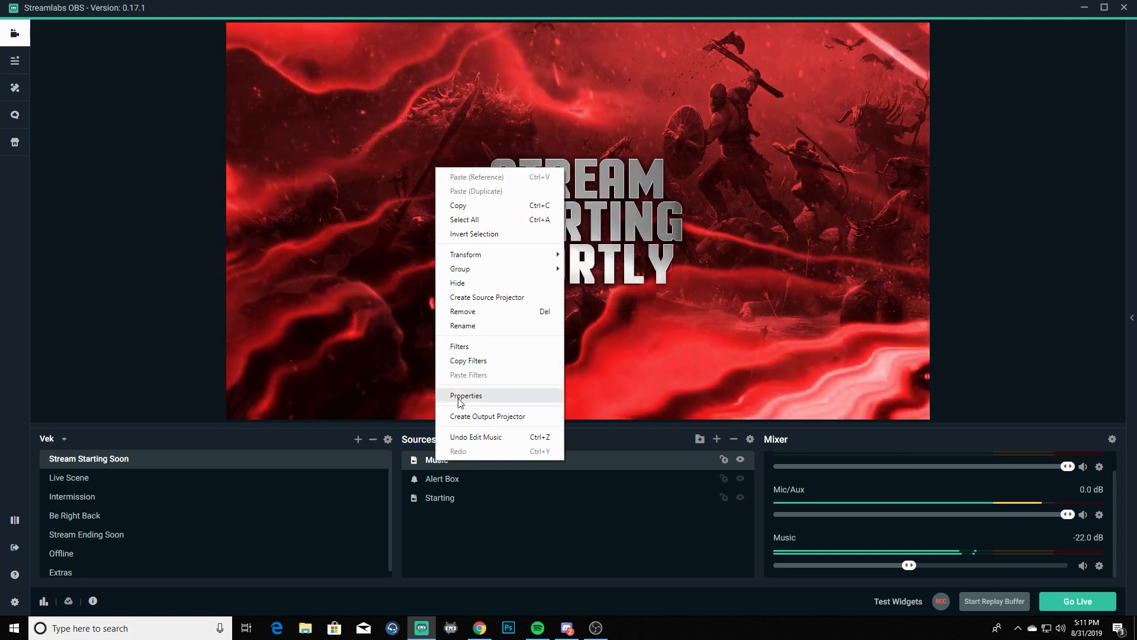
click(463, 206)
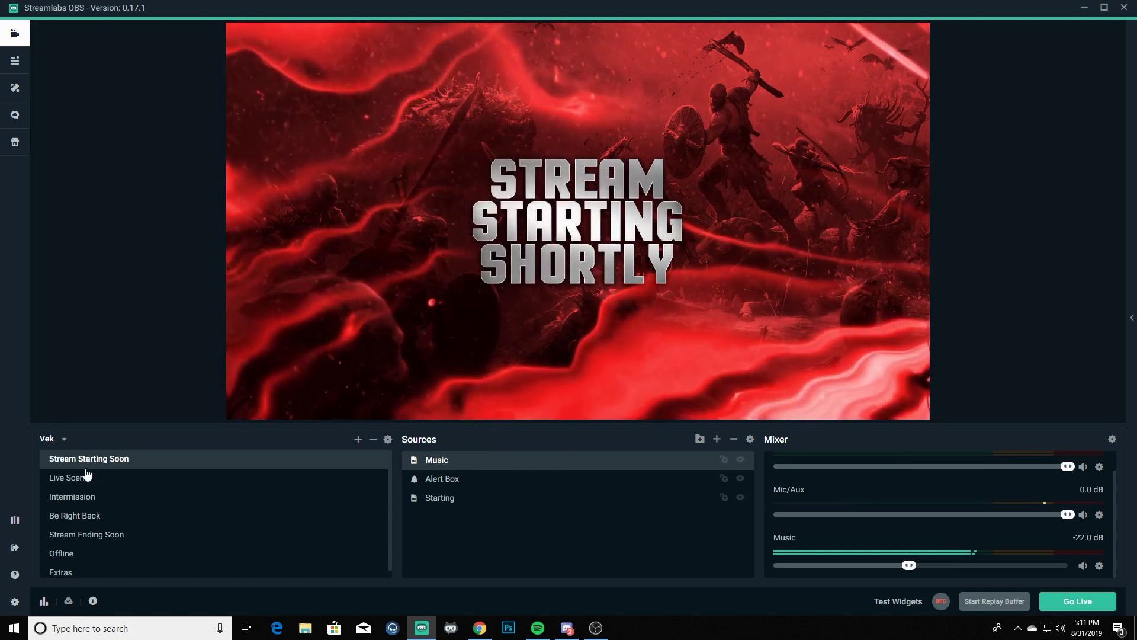
click(69, 518)
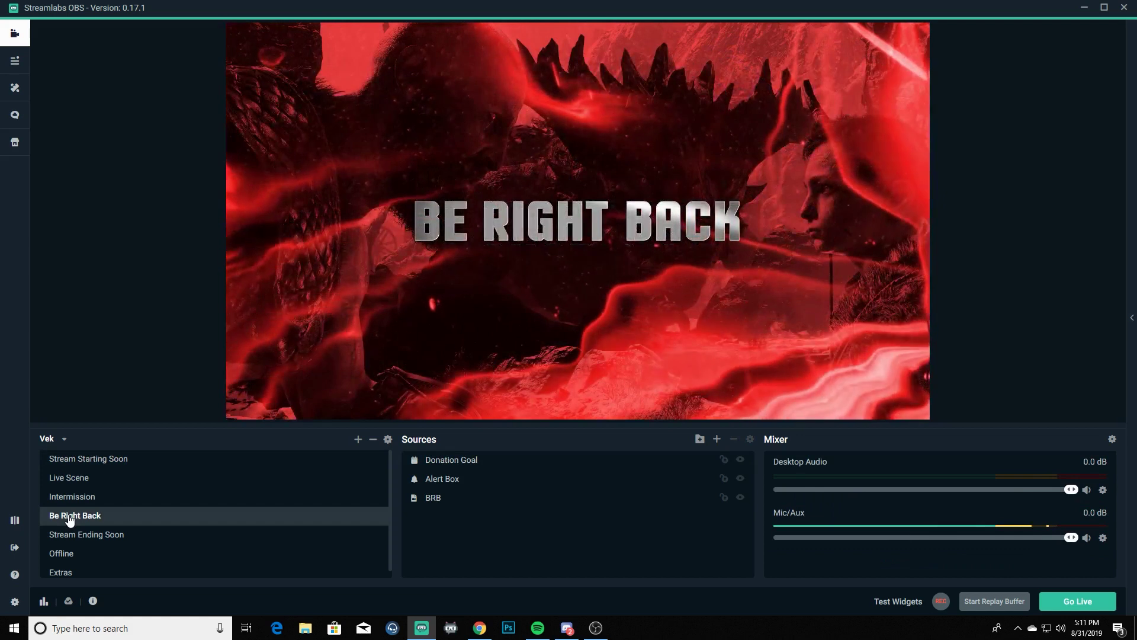
right_click(427, 529)
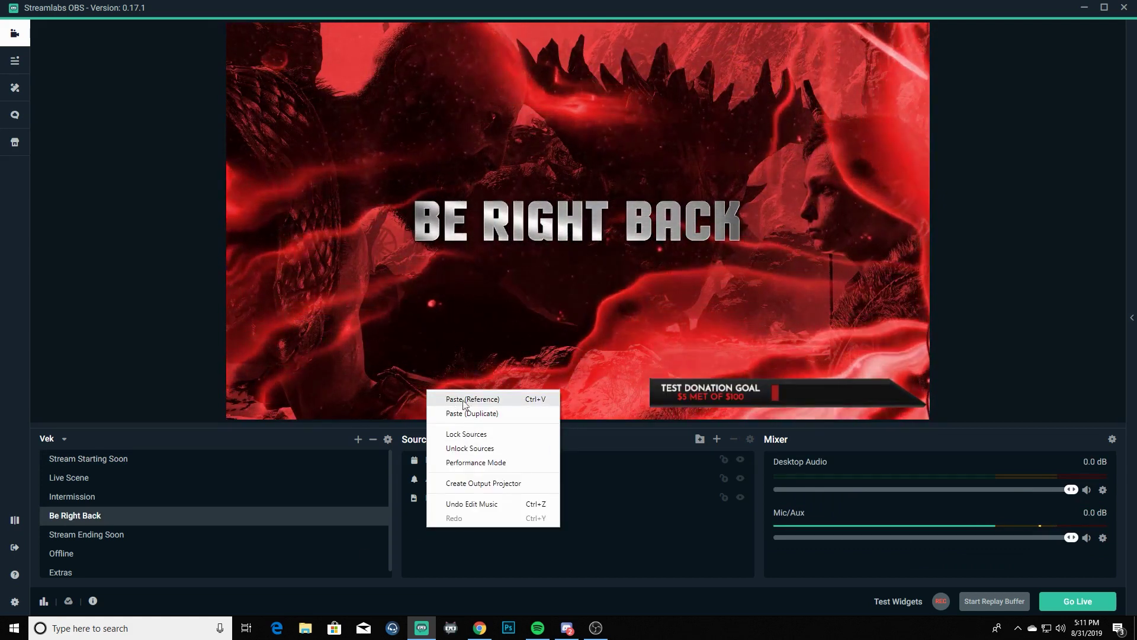
click(481, 399)
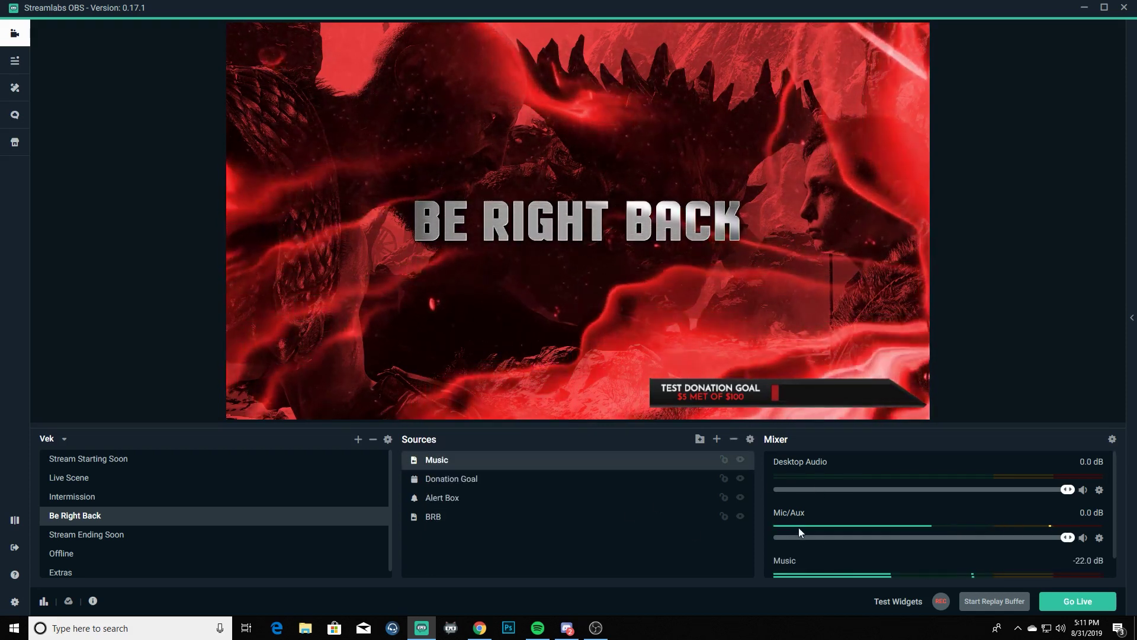
scroll(804, 513, down, 1)
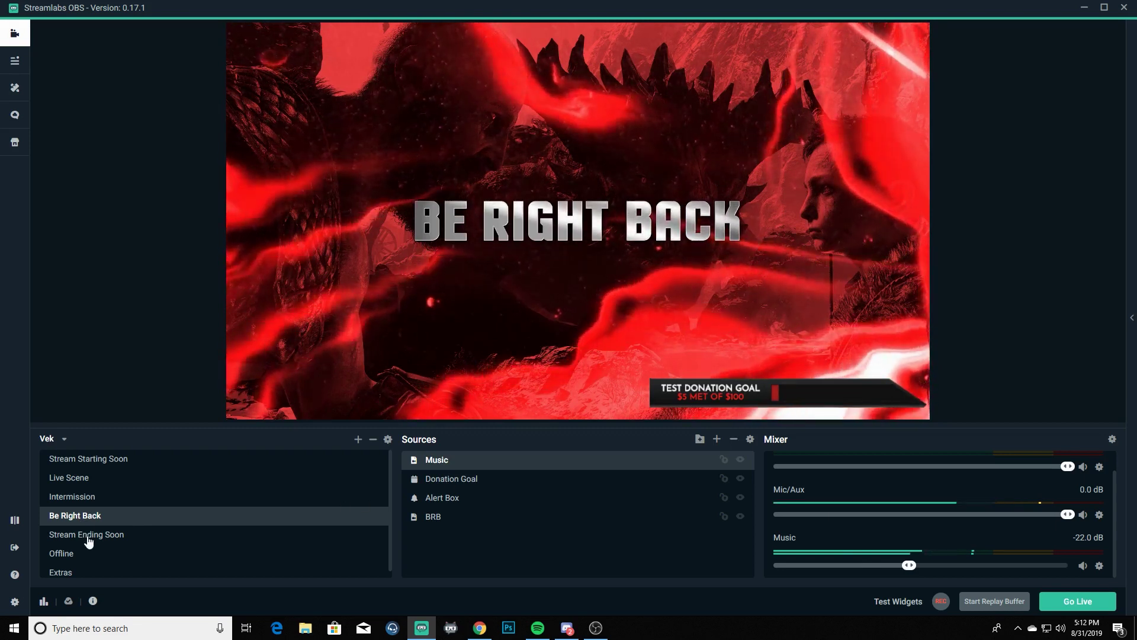
- Paste the Music source by reference into Stream Ending Soon, joining Ending at -22.0 dB
click(128, 533)
right_click(466, 496)
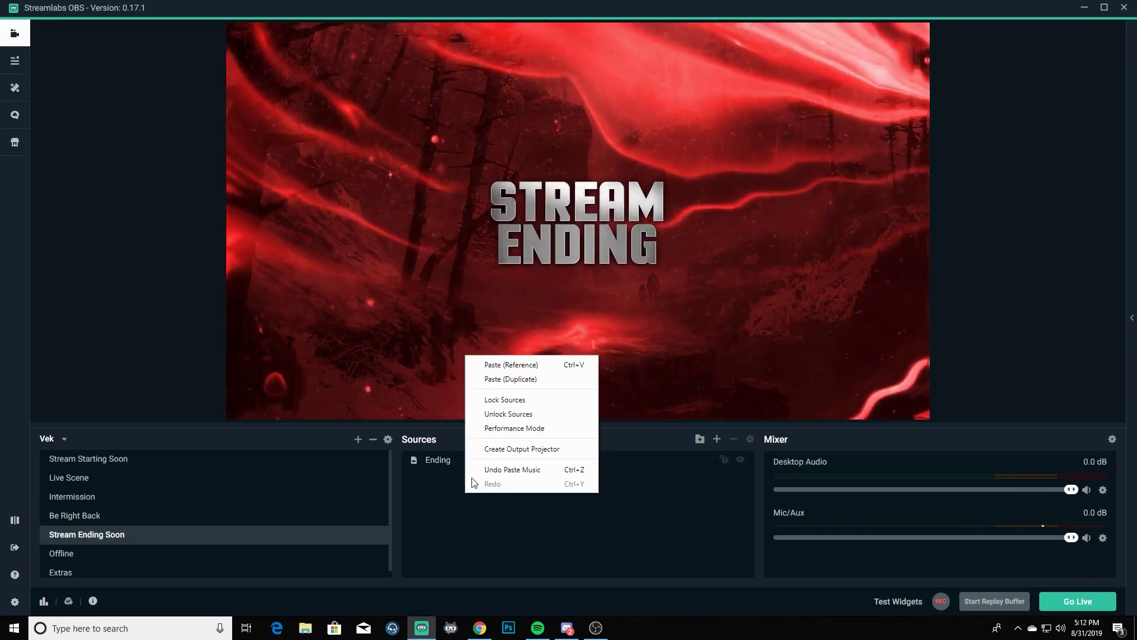
click(496, 366)
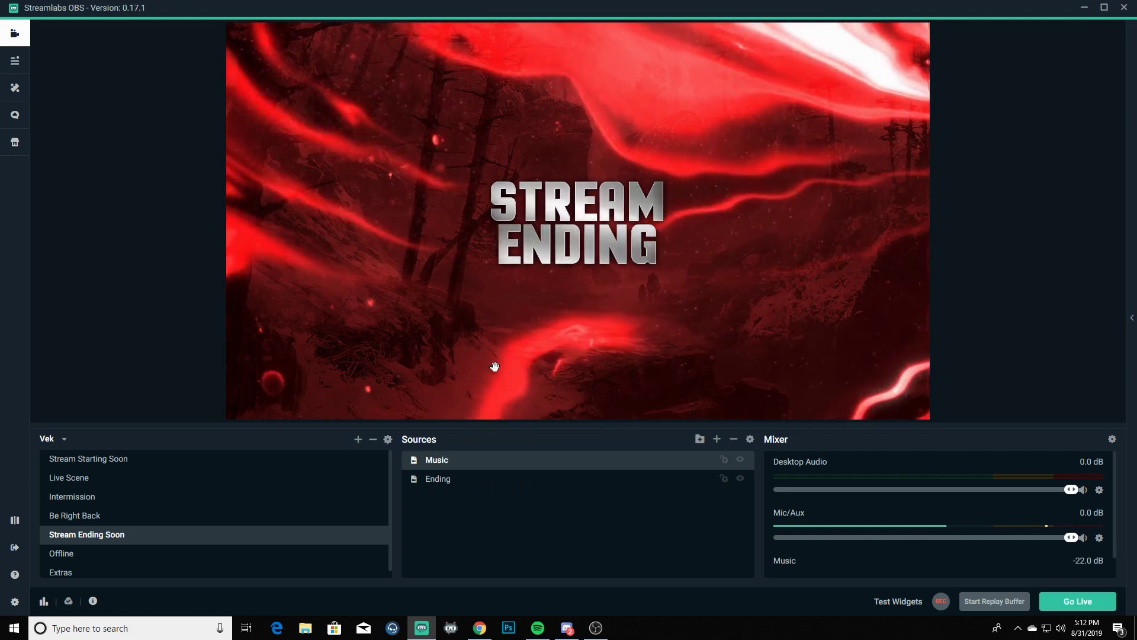
scroll(770, 535, down, 1)
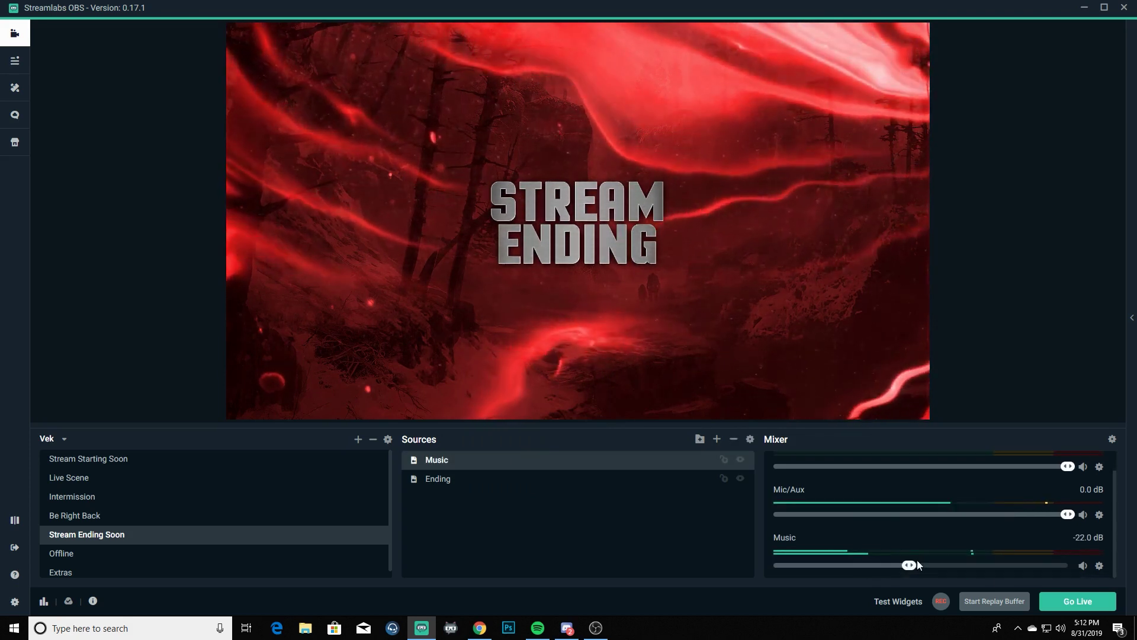